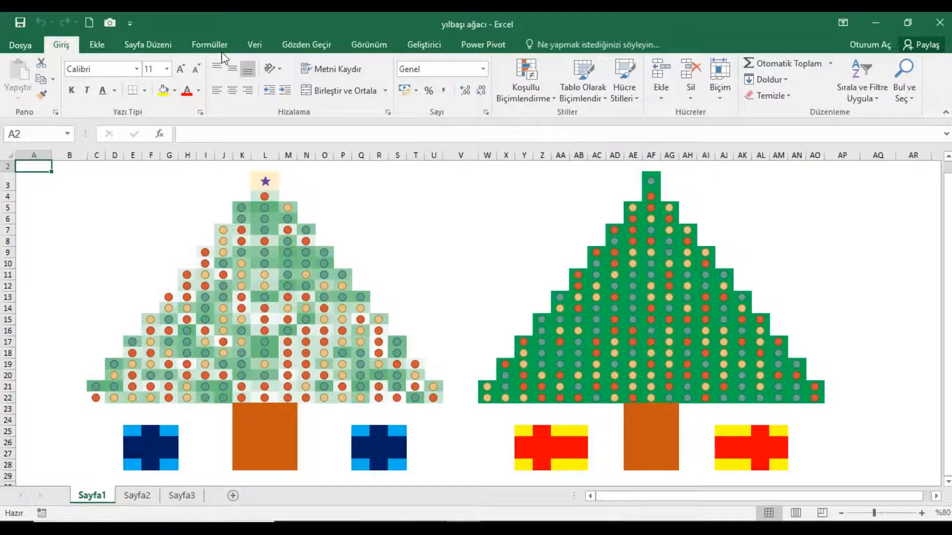
Step: Recalculate the workbook repeatedly to examine how the random ornaments and colours on the two finished Sayfa1 trees change
click(209, 44)
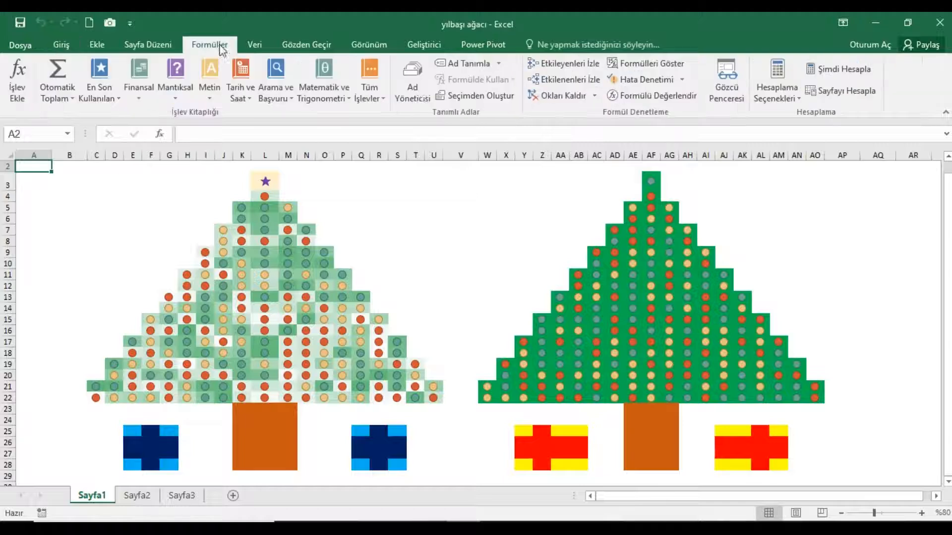
click(849, 70)
click(848, 69)
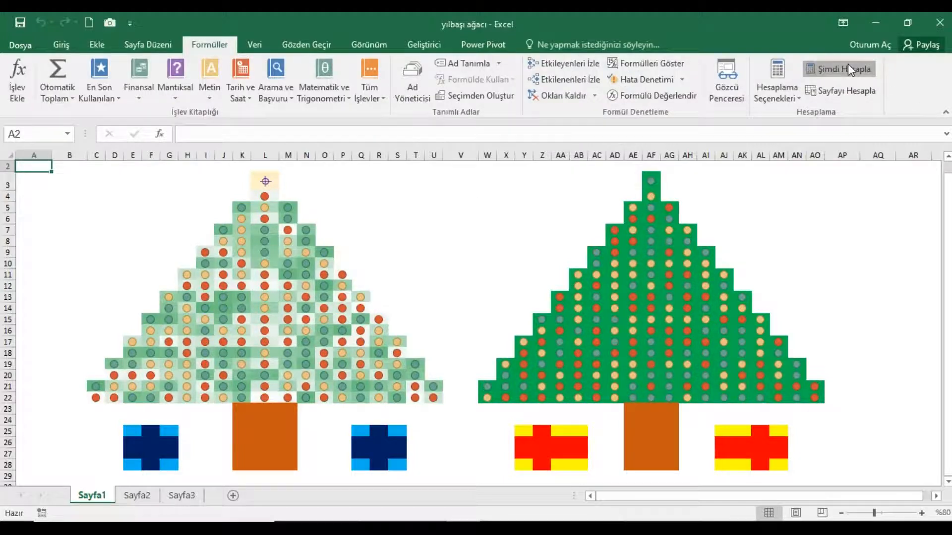
click(849, 69)
click(849, 70)
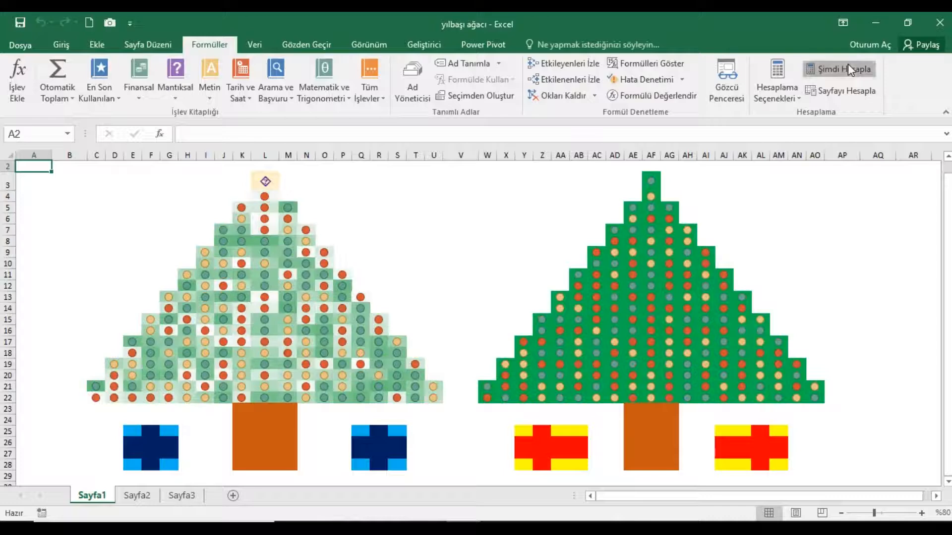
click(849, 69)
click(849, 70)
click(849, 70)
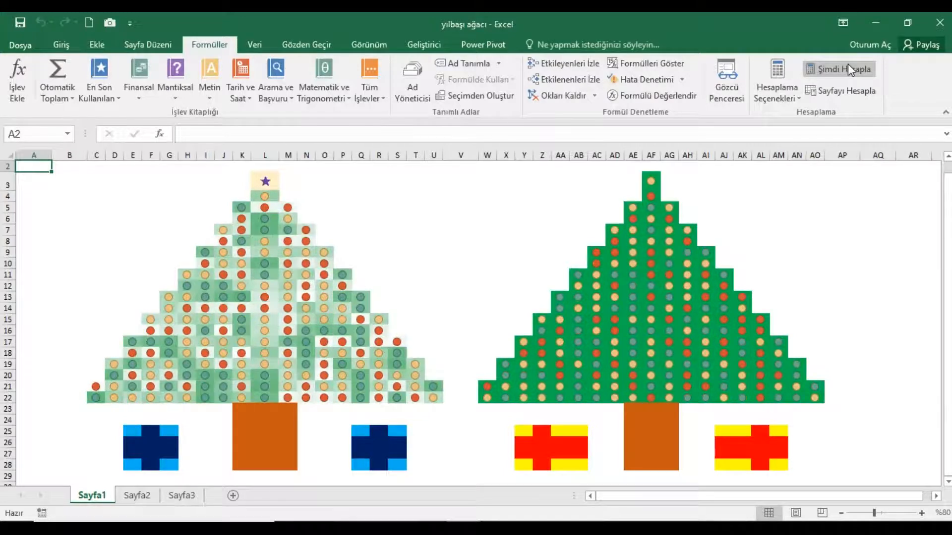
click(848, 69)
click(849, 70)
click(849, 69)
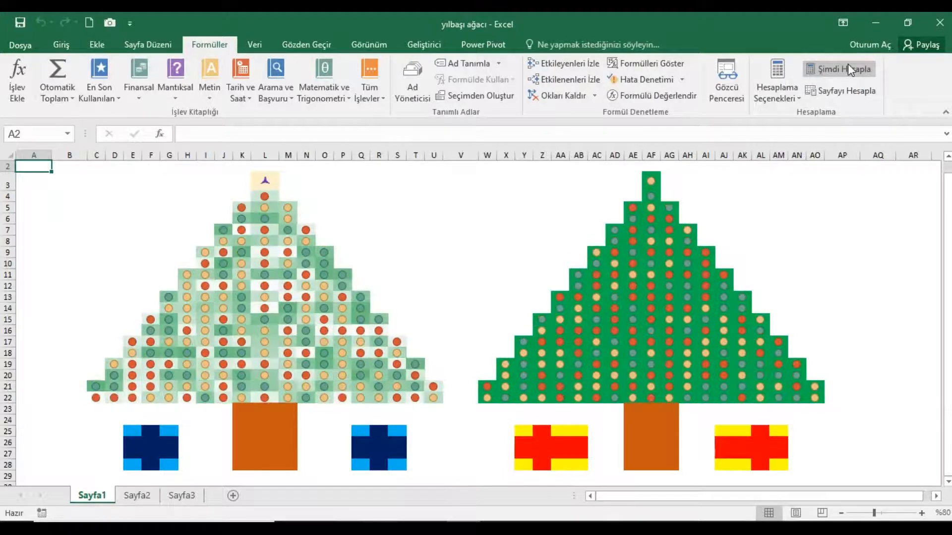
click(849, 69)
click(849, 70)
click(849, 69)
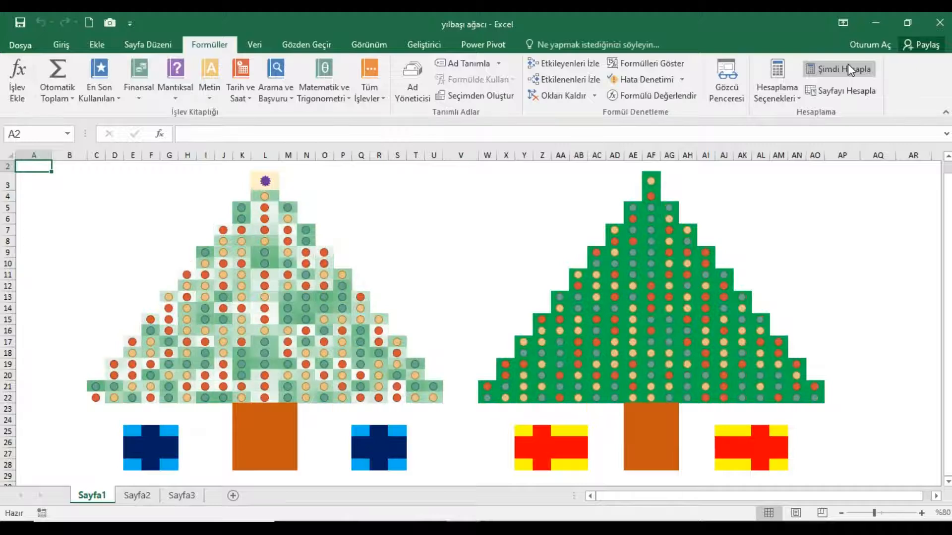
click(849, 69)
click(849, 70)
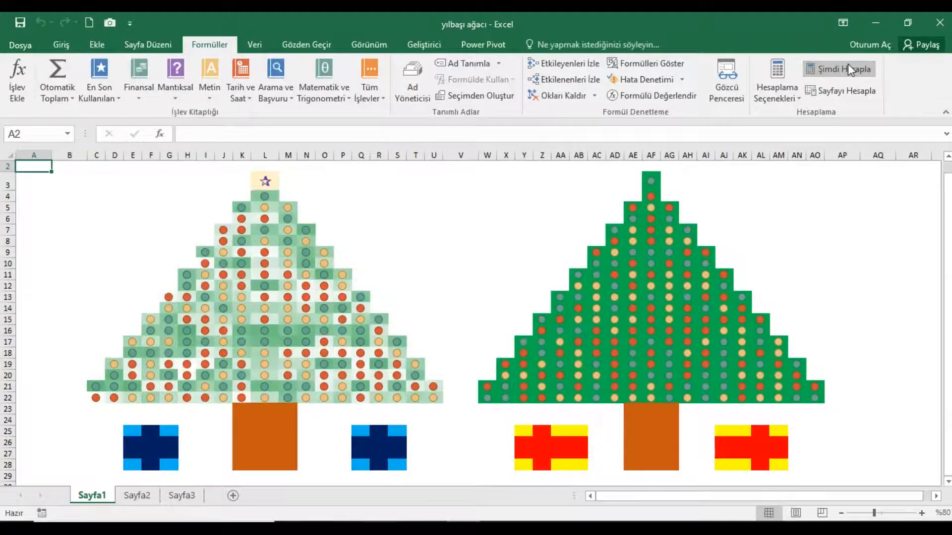
click(848, 69)
click(849, 70)
click(849, 70)
click(849, 69)
click(849, 69)
click(849, 69)
click(849, 69)
click(849, 69)
click(848, 70)
click(849, 70)
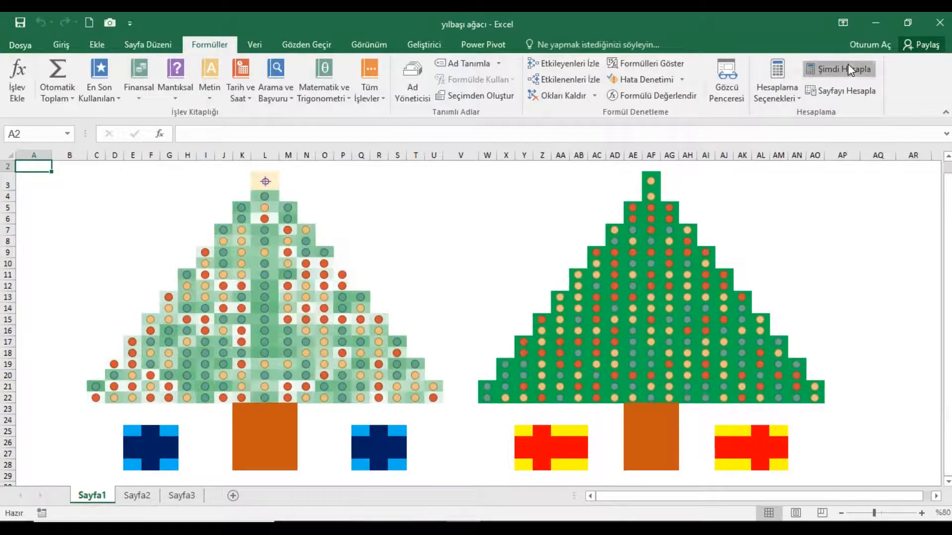
click(849, 70)
click(849, 69)
click(849, 69)
click(849, 70)
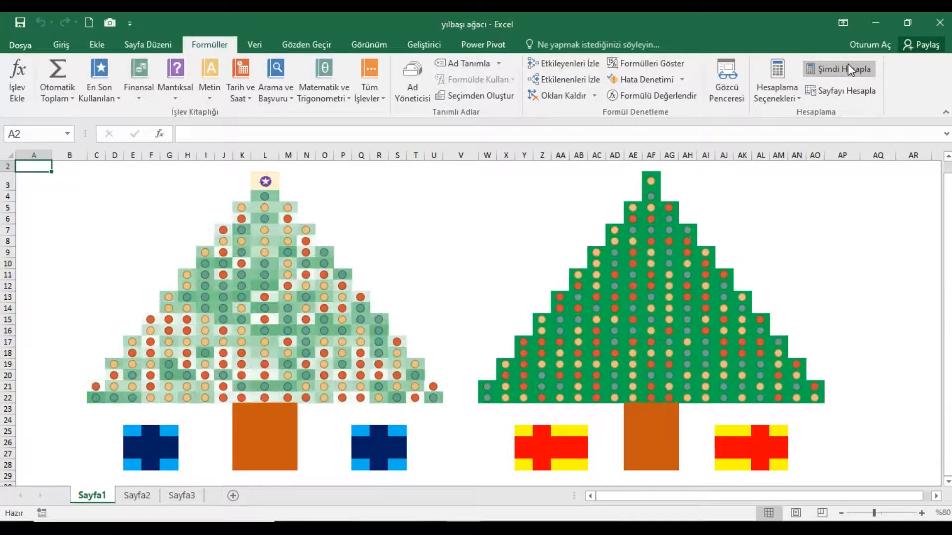
click(849, 70)
click(849, 70)
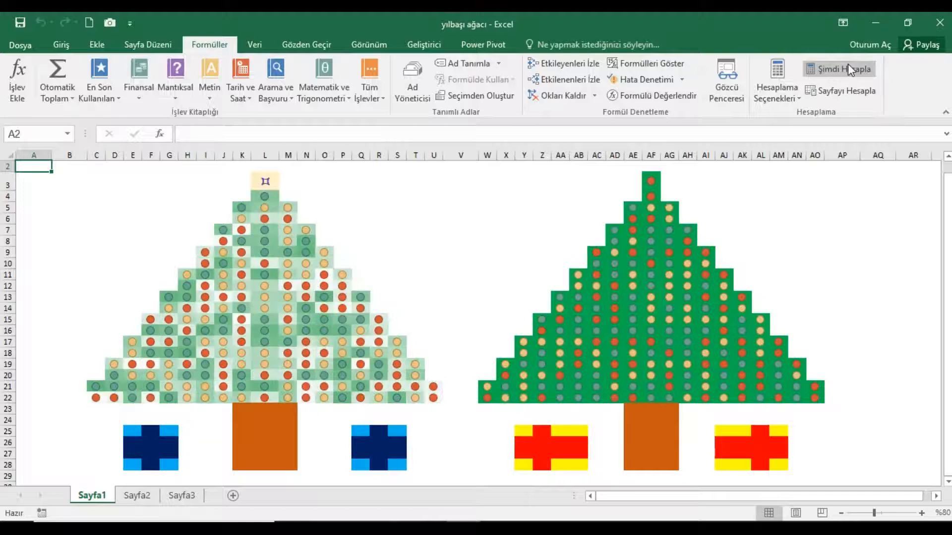
Step: Go to the empty Sayfa2 sheet and set its zoom to 80%
click(129, 496)
click(369, 46)
click(353, 80)
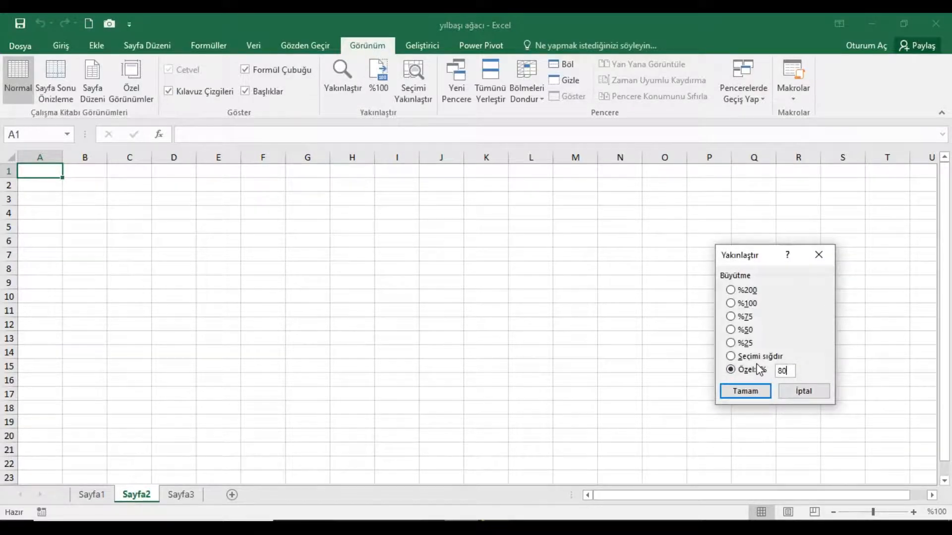
click(747, 392)
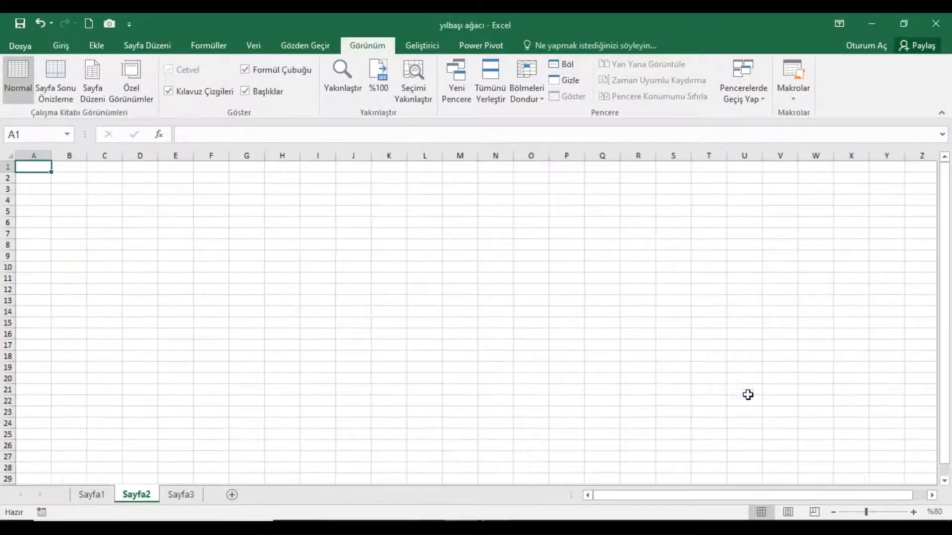
Step: Select a stepped tree shape together: G3, F4:H5, E6:I7, D8:J9, C10:K11, B12:L13 and A14:M15
click(254, 193)
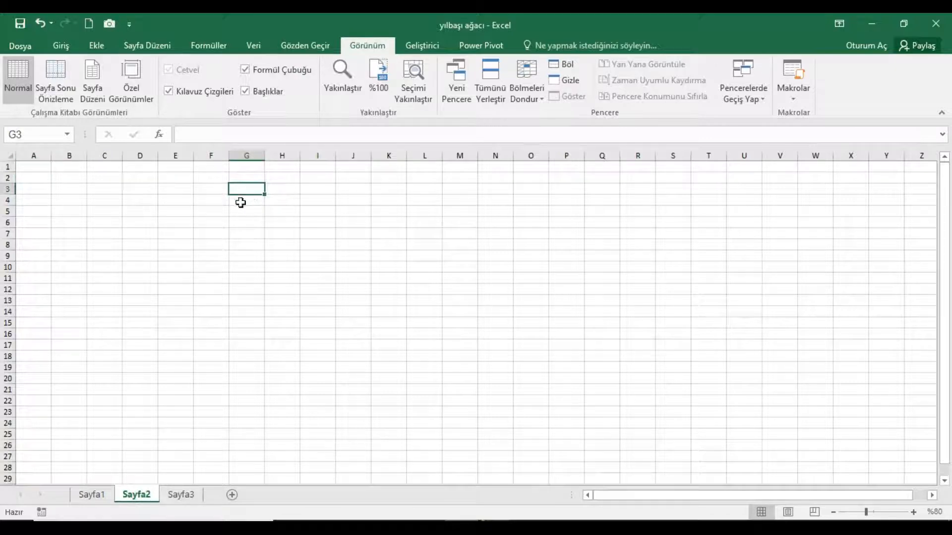
drag(222, 206, 278, 211)
drag(185, 228, 318, 238)
drag(147, 246, 362, 264)
drag(116, 269, 390, 283)
drag(73, 293, 417, 310)
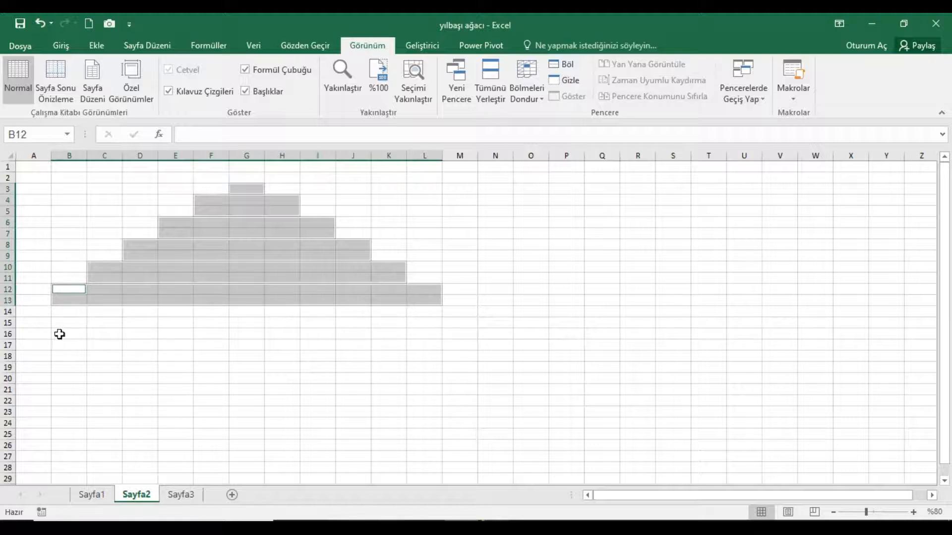
drag(43, 316, 461, 330)
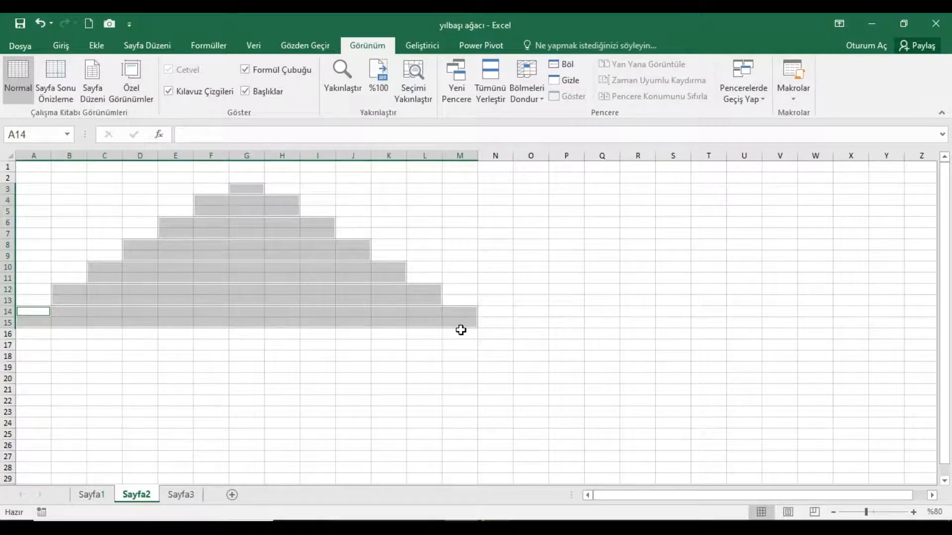
Step: Fill all the selected tree cells at once with the formula =S_SAYI_ÜRET()
text(=s)
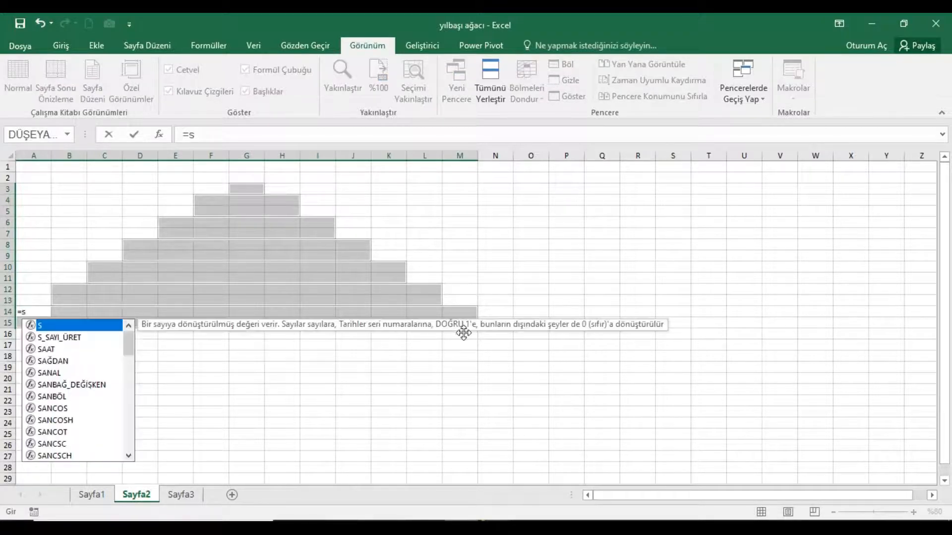
key(Down)
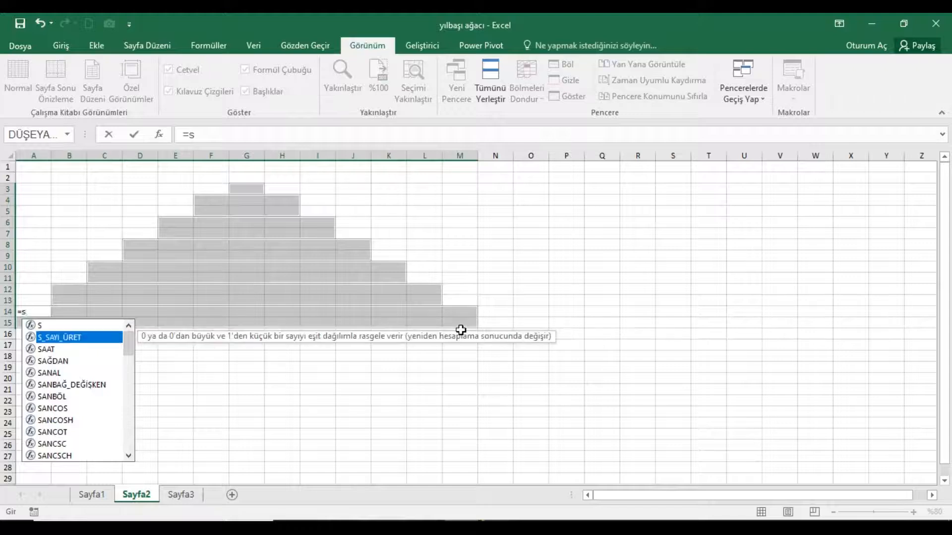
key(Tab)
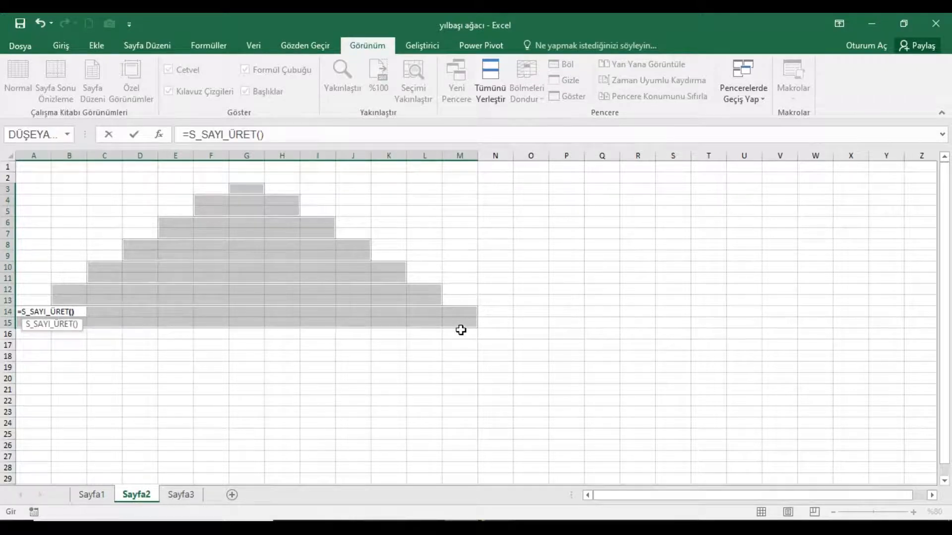
key(ctrl+Return)
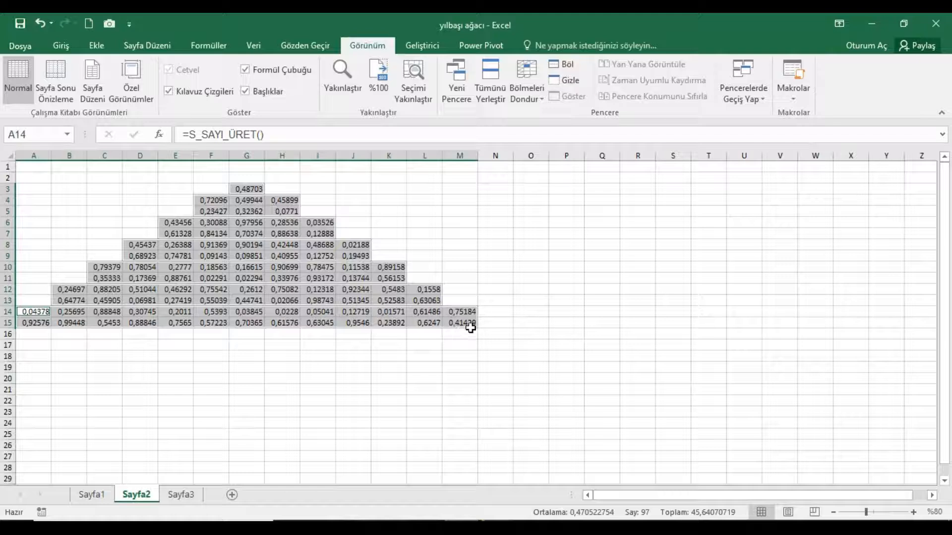
Step: Apply the white-green color scale conditional format to the tree cells, with the lowest values in green
click(70, 50)
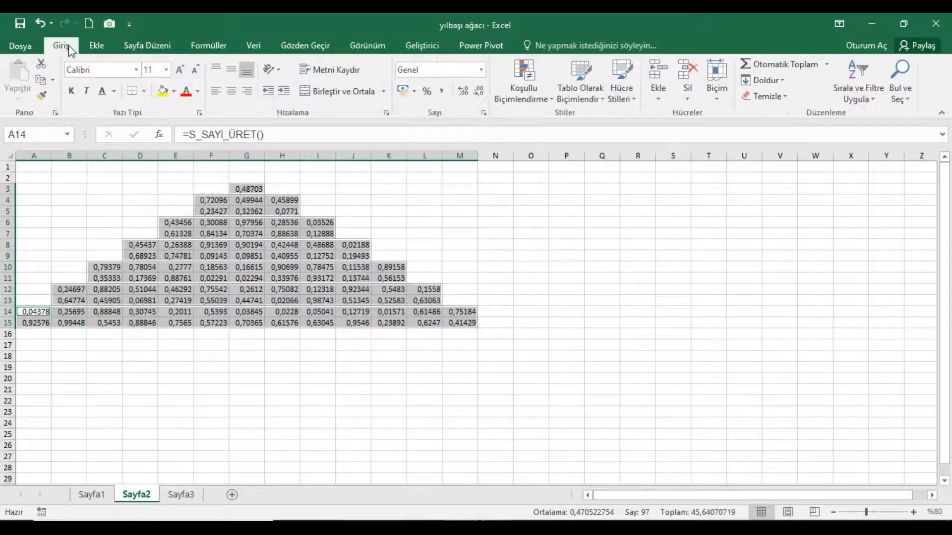
click(529, 99)
mouse_move(564, 214)
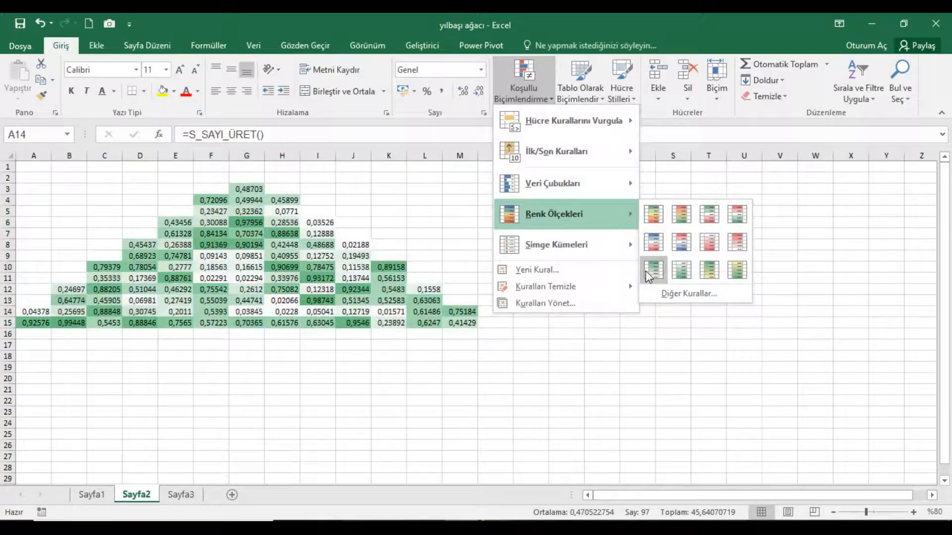
click(681, 274)
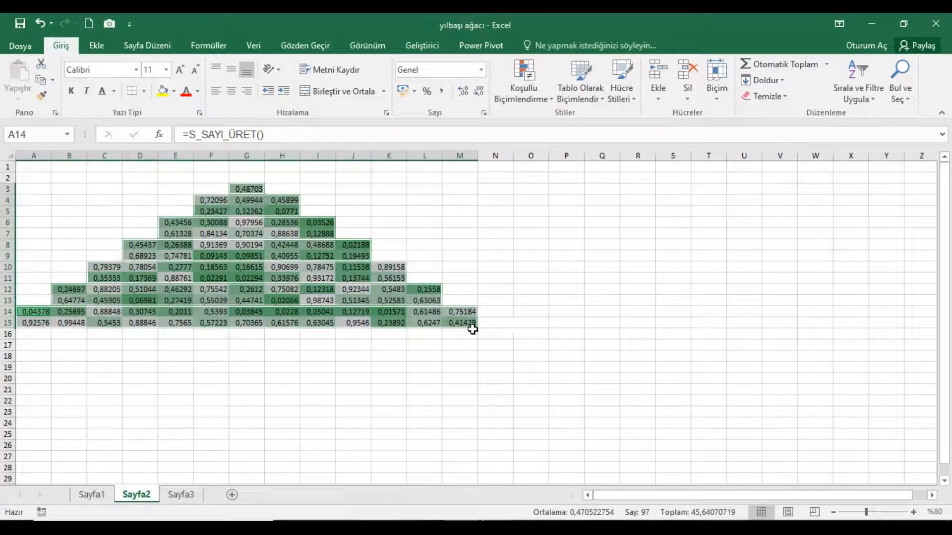
Step: Add the conditional-format icon set of three unrimmed circles in green, yellow and red to the tree cells
click(539, 97)
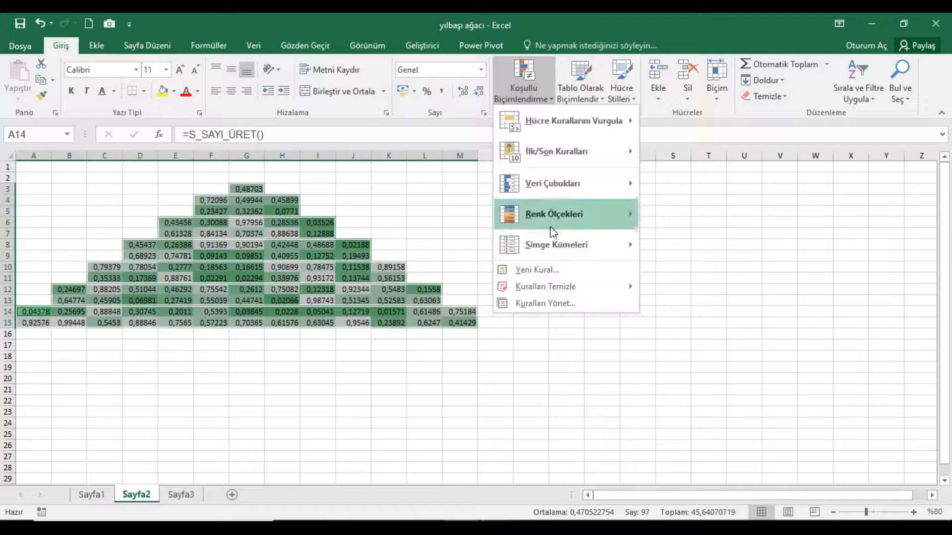
mouse_move(567, 242)
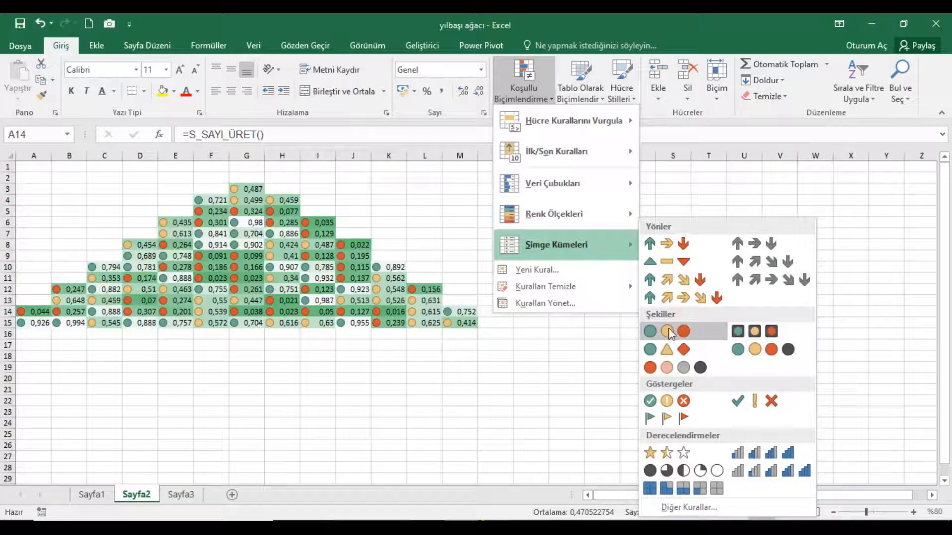
click(670, 333)
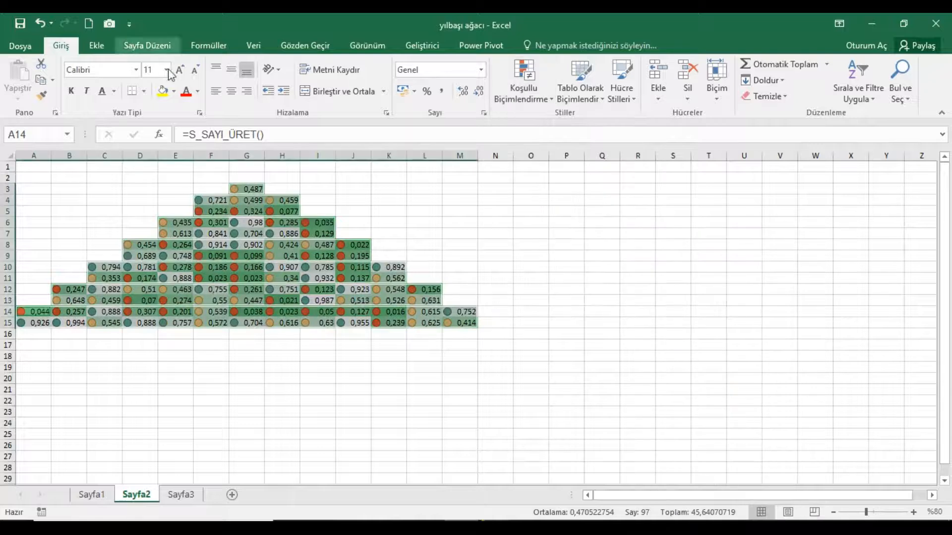
Step: Center the contents of the tree cells both vertically and horizontally
click(231, 69)
click(232, 90)
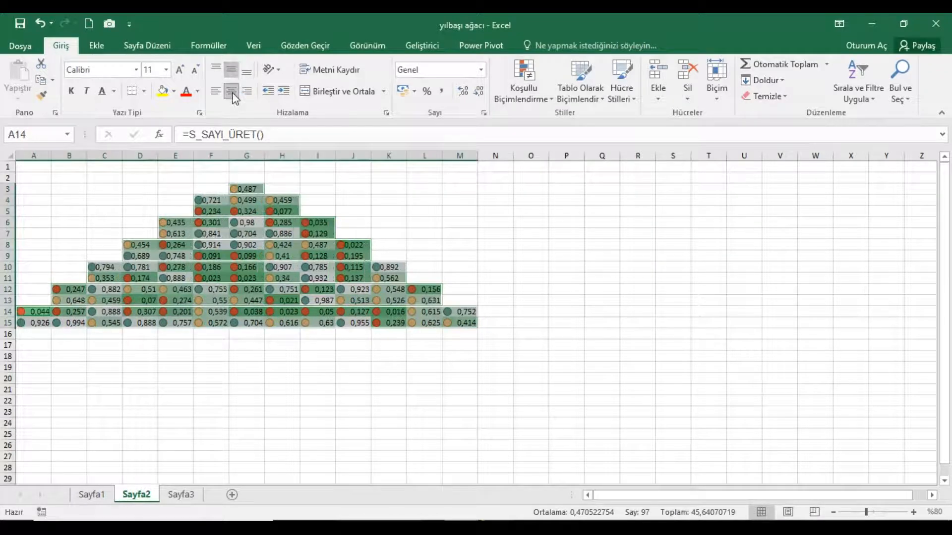
click(232, 92)
click(231, 91)
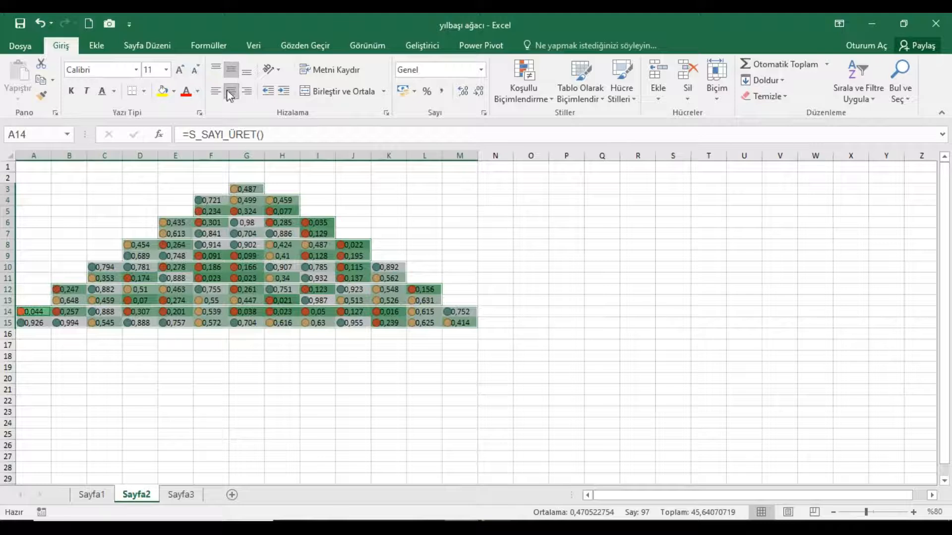
Step: Edit the icon set rule to show only the icons without the numbers, and apply it to the tree cells
click(519, 100)
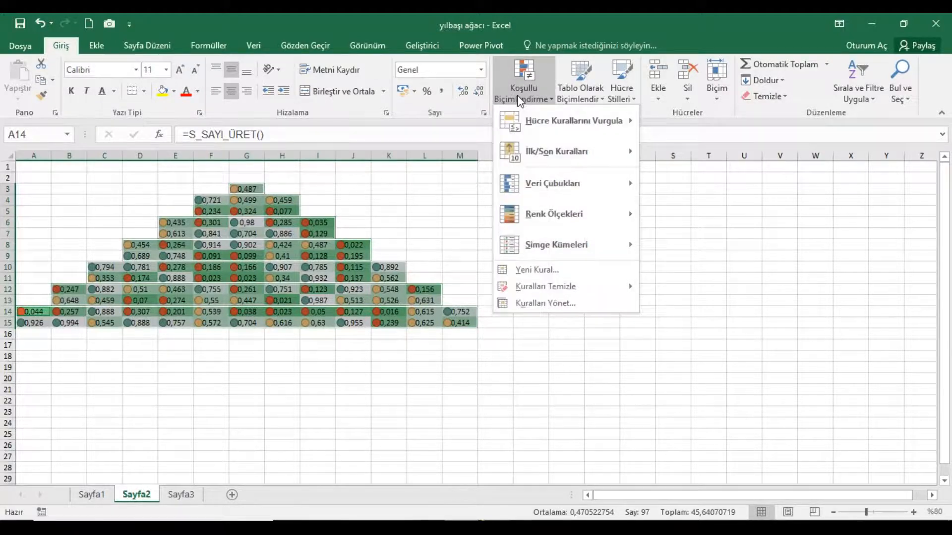
click(563, 302)
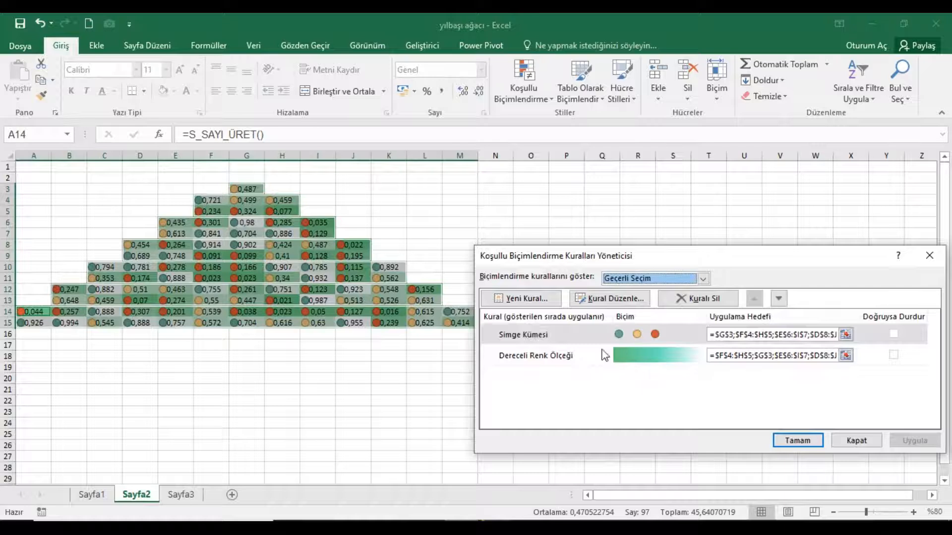
click(556, 334)
click(610, 300)
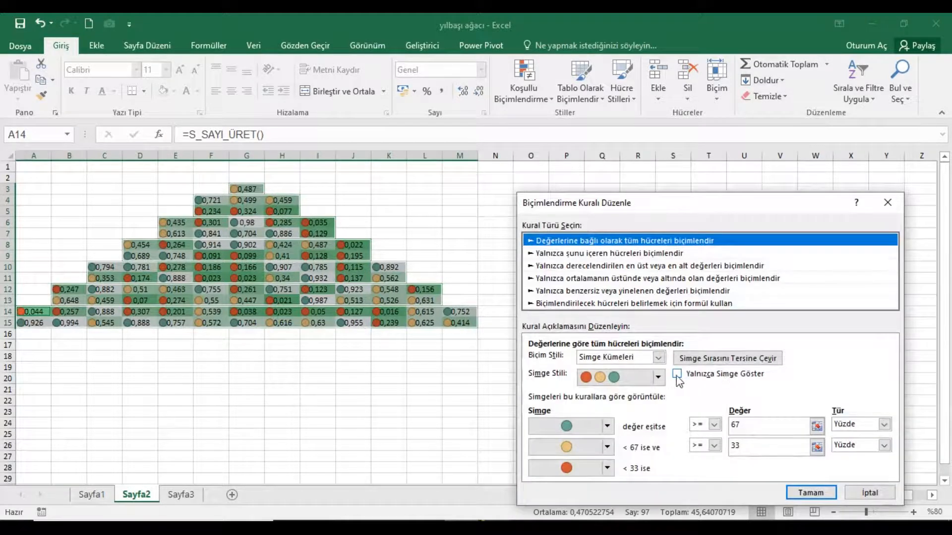
click(677, 375)
click(811, 493)
click(915, 441)
click(822, 445)
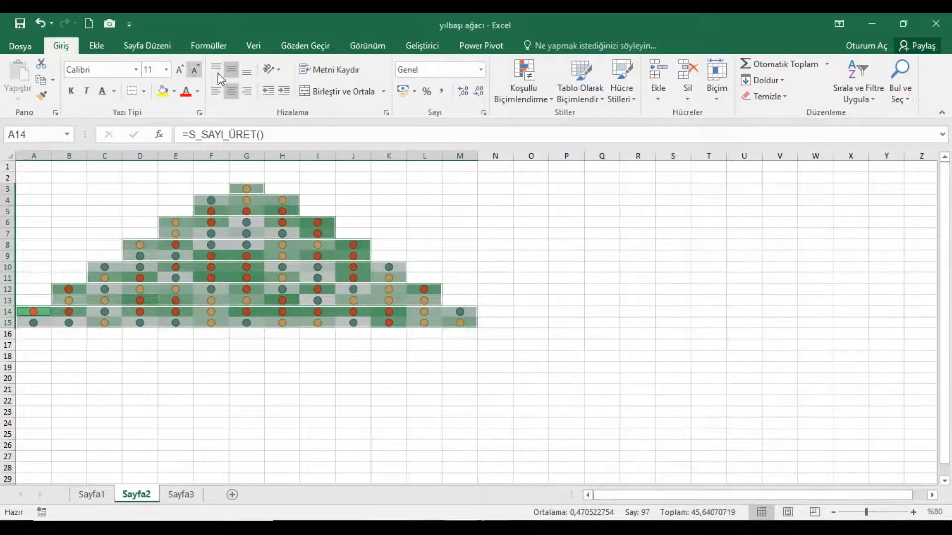
click(232, 91)
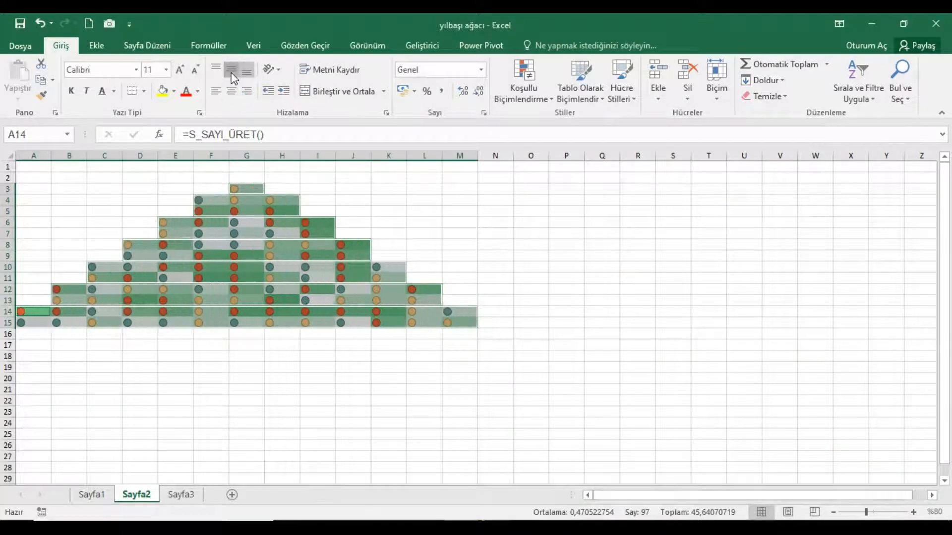
click(232, 92)
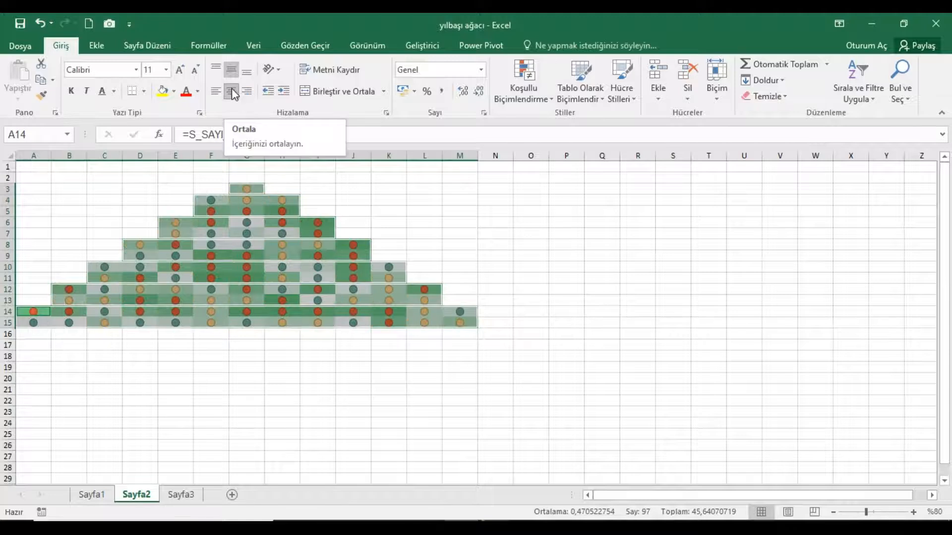
Step: Set the width of columns A through M to 4
click(46, 159)
drag(46, 162, 460, 160)
right_click(460, 159)
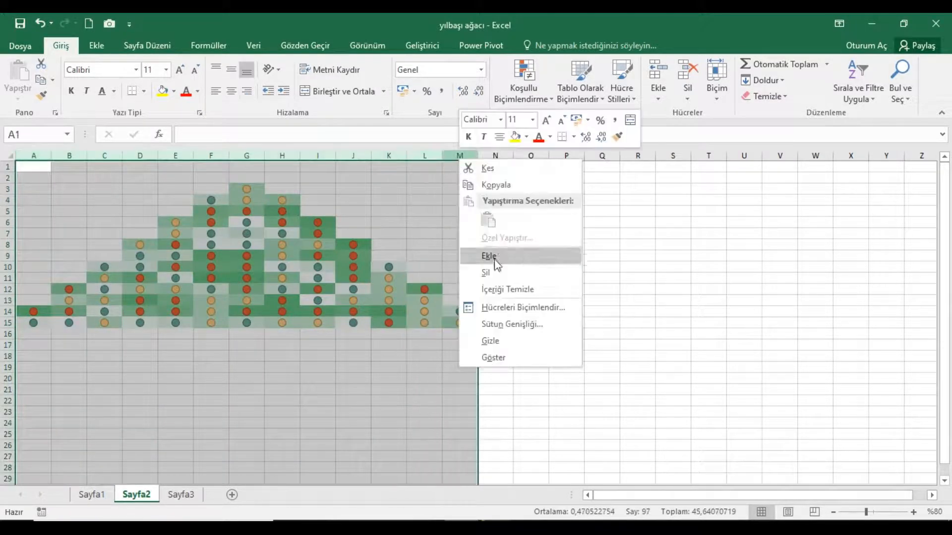
click(495, 324)
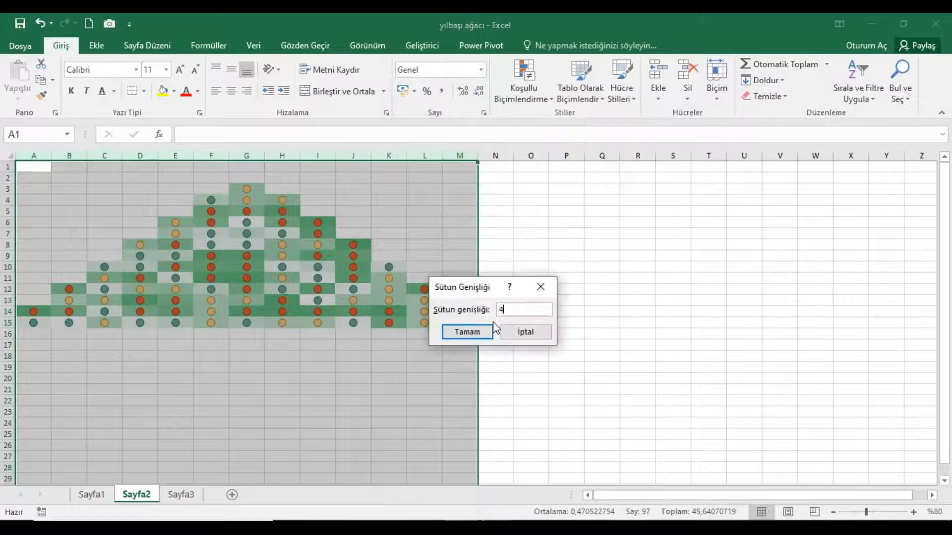
click(473, 332)
Step: Insert three blank columns before the tree and one blank row at the top of the sheet
drag(25, 156, 66, 158)
right_click(65, 158)
click(119, 265)
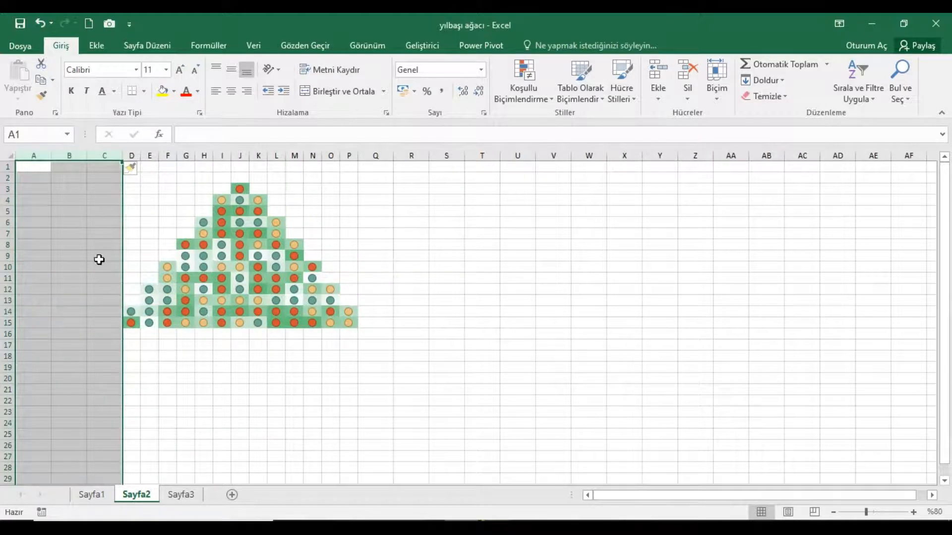
click(99, 260)
click(9, 167)
right_click(9, 167)
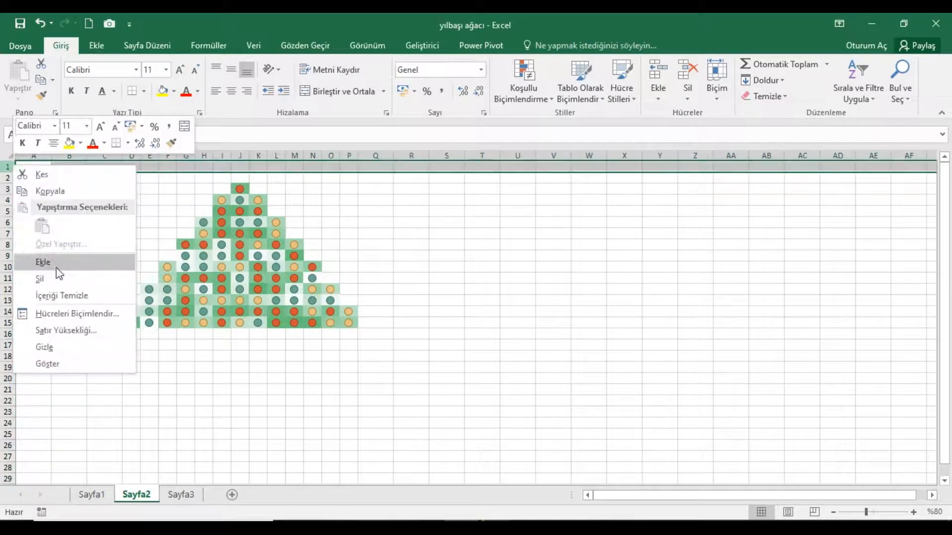
click(56, 267)
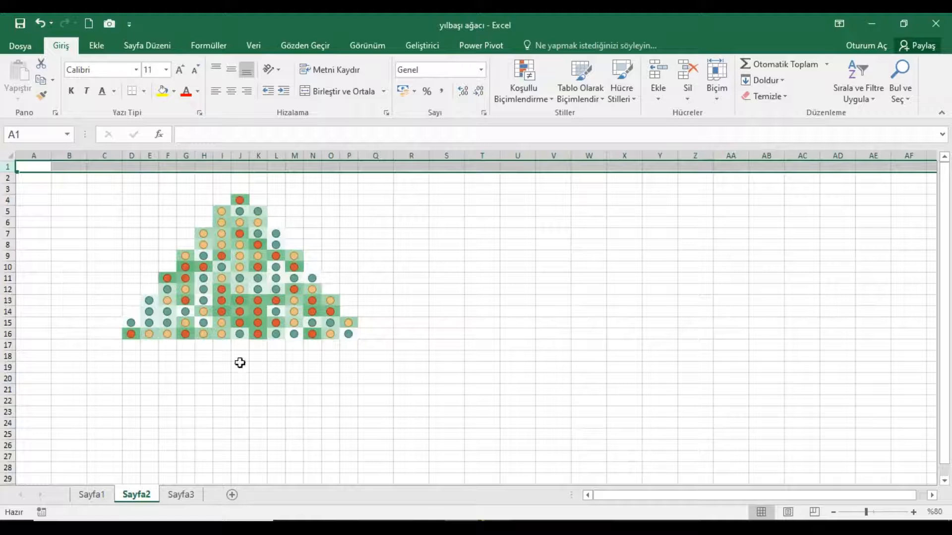
Step: Extend the tree downward by repeating its bottom row in D17:P17 and D18:P18
drag(131, 346, 360, 351)
key(ctrl+v)
drag(131, 356, 353, 362)
key(ctrl+v)
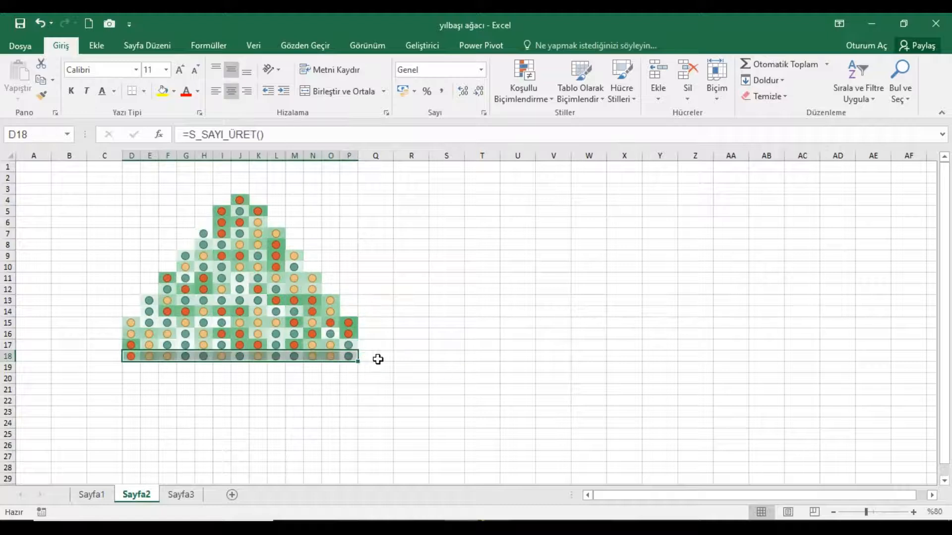
Step: Widen the tree's two lowest rows by one cell on each side, into Q17:Q18 and C17:C18
click(374, 358)
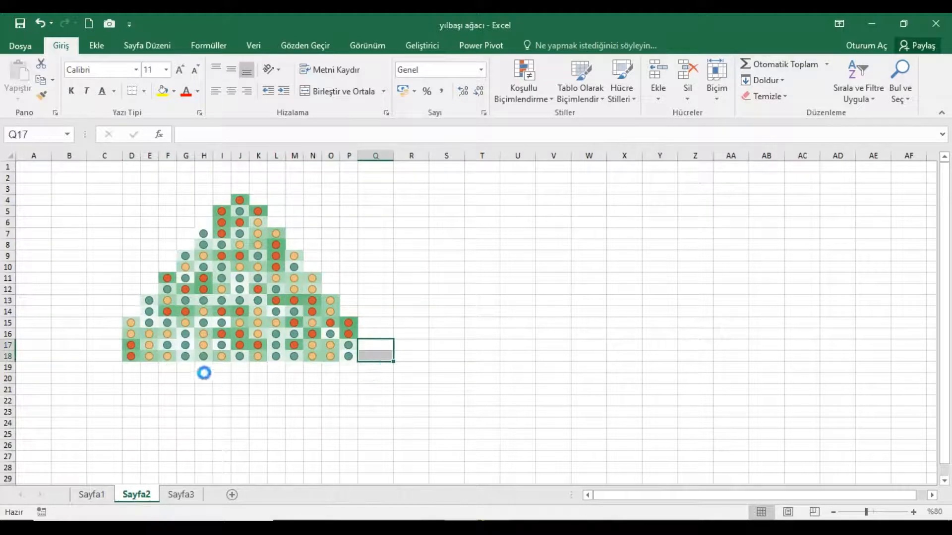
key(ctrl+r)
click(115, 349)
drag(137, 347, 138, 359)
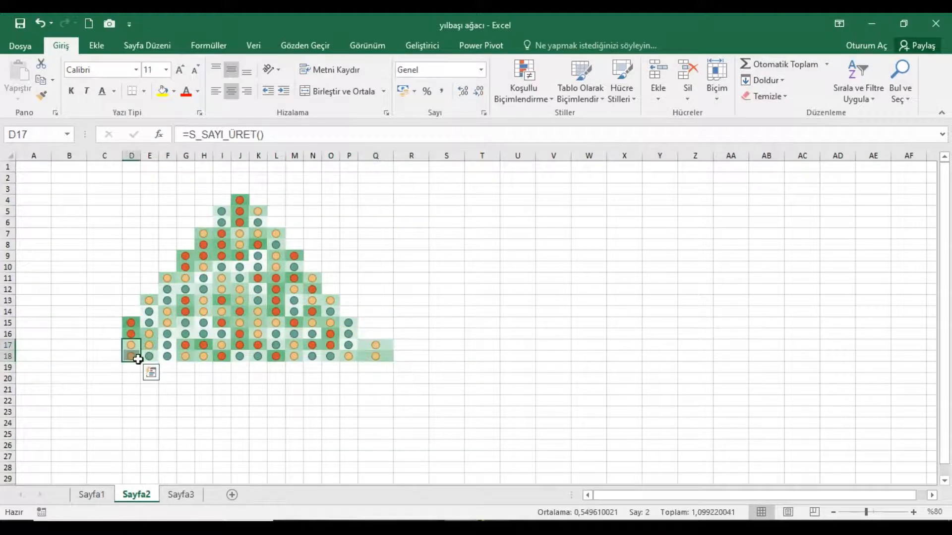
key(ctrl+c)
click(117, 350)
key(ctrl+v)
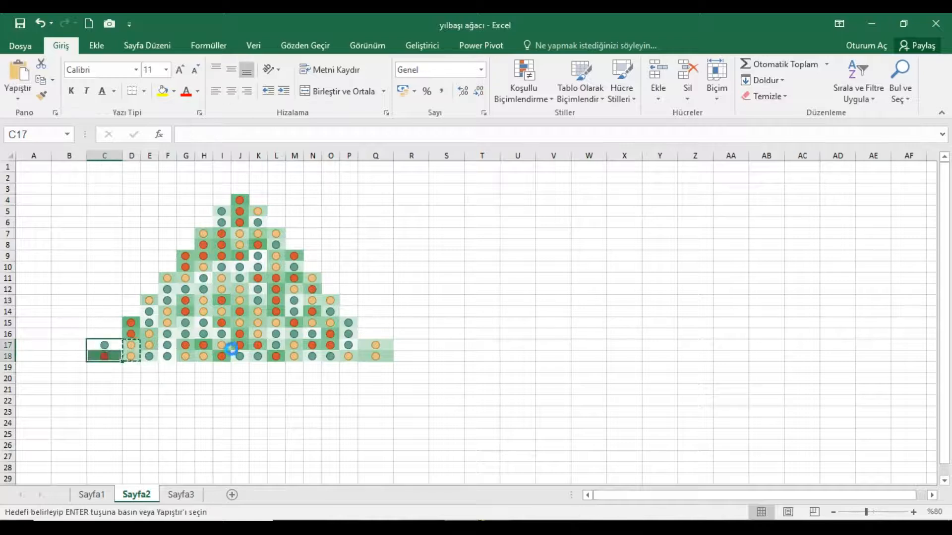
Step: Set the width of columns C and Q to 4
click(106, 157)
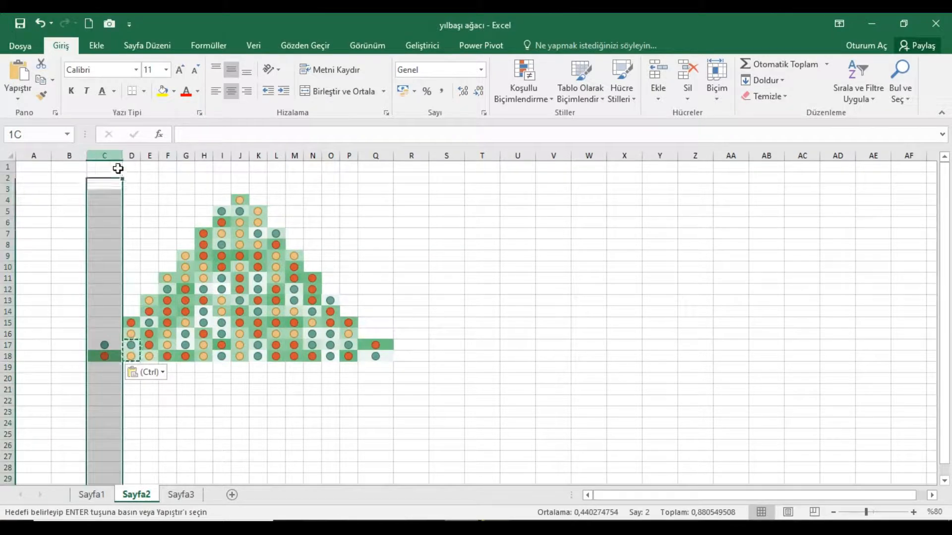
ctrl+click(376, 156)
right_click(375, 157)
click(414, 321)
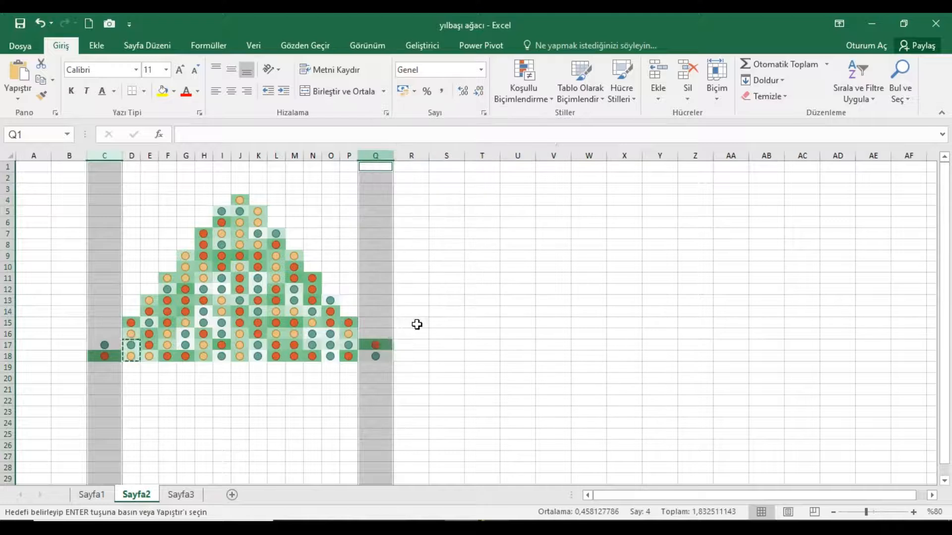
text(4)
click(397, 329)
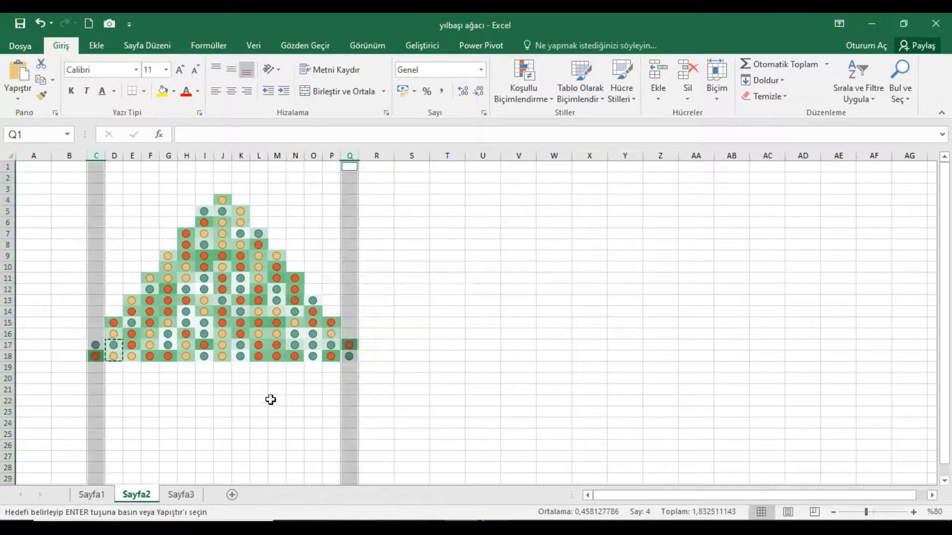
Step: Fill I19:K23 beneath the tree with a dark orange theme color to form the trunk
drag(213, 371, 241, 414)
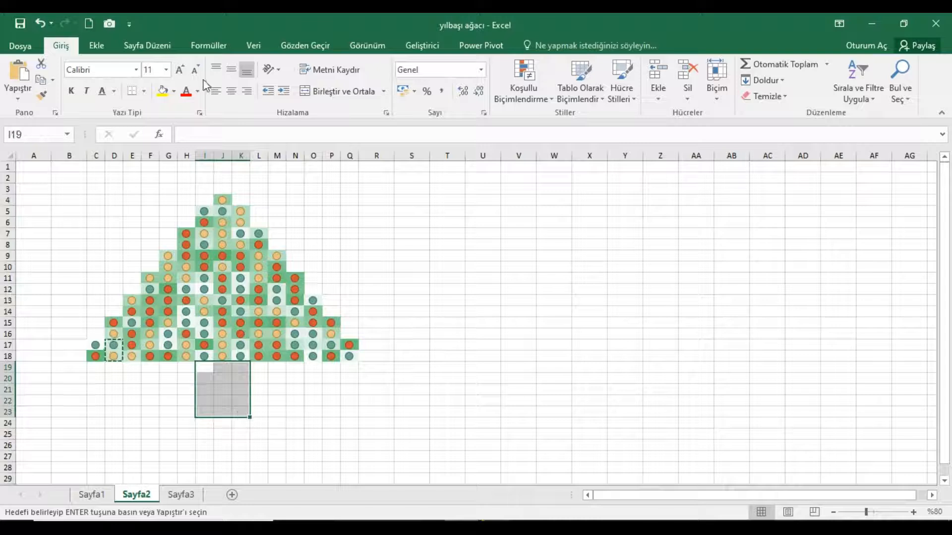
click(174, 92)
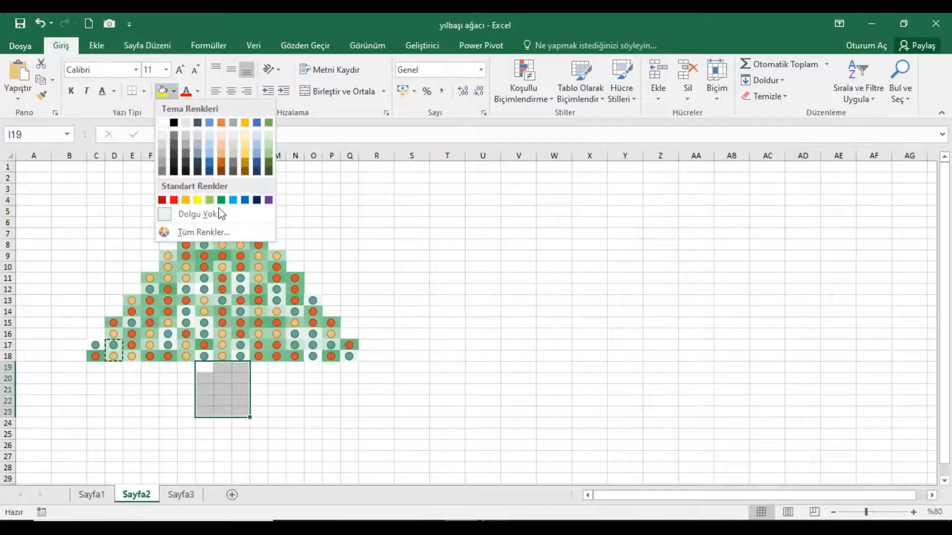
click(223, 150)
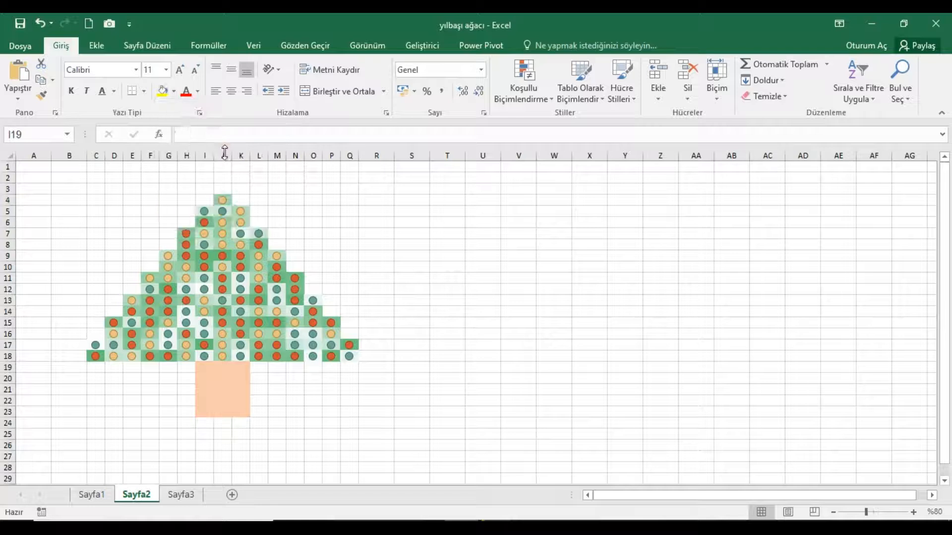
click(176, 92)
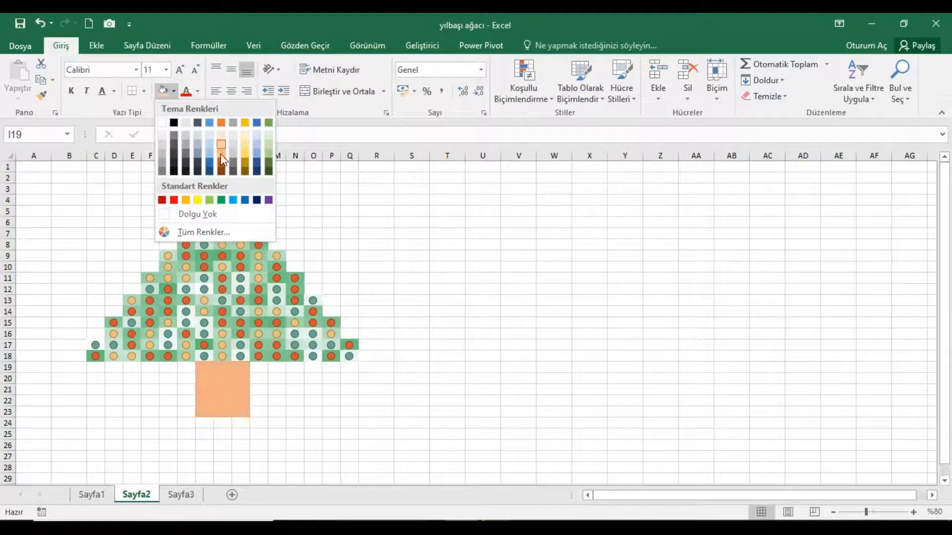
click(223, 165)
Step: Make a gift box by filling N21:Q23 with yellow and adding light blue bands across N22:Q22 and O21:P23
drag(295, 391, 352, 420)
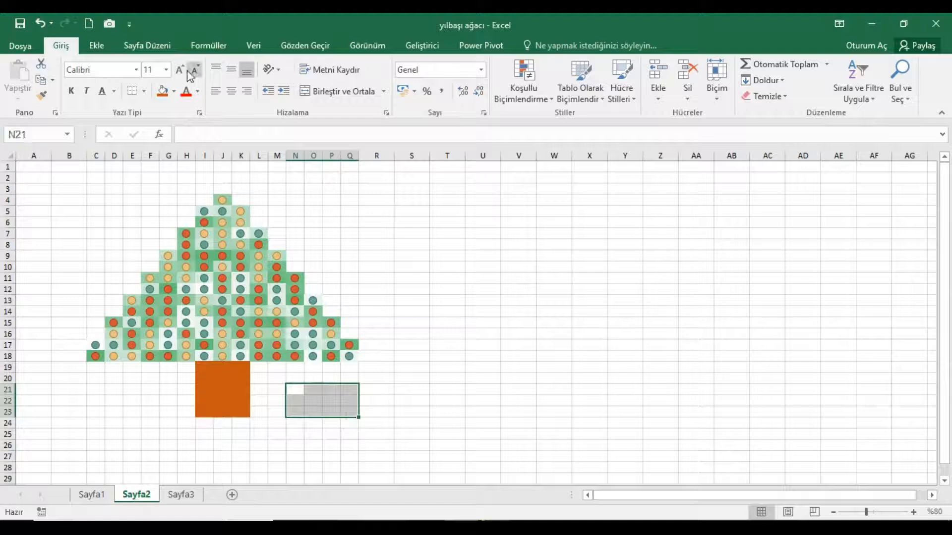
click(173, 93)
click(196, 197)
drag(293, 401, 352, 402)
click(174, 92)
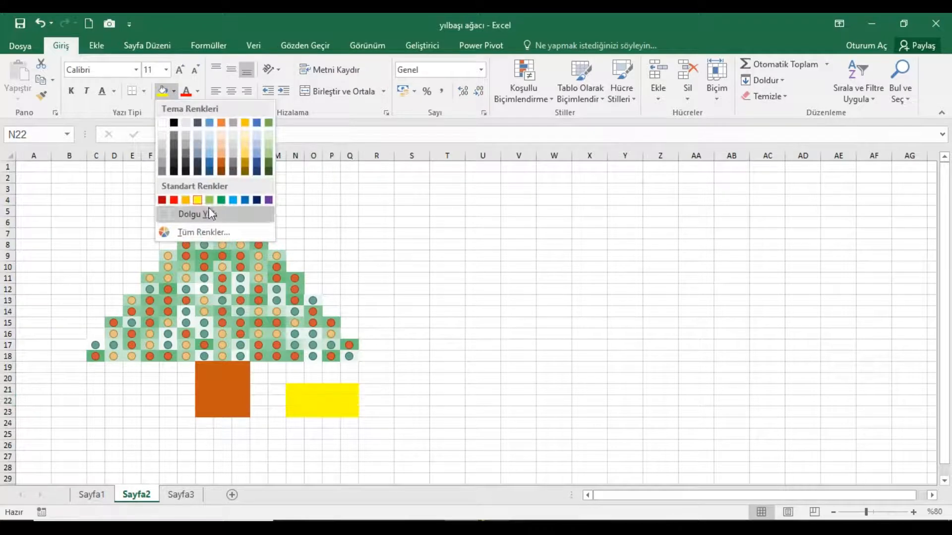
click(232, 200)
drag(317, 390, 330, 413)
click(163, 91)
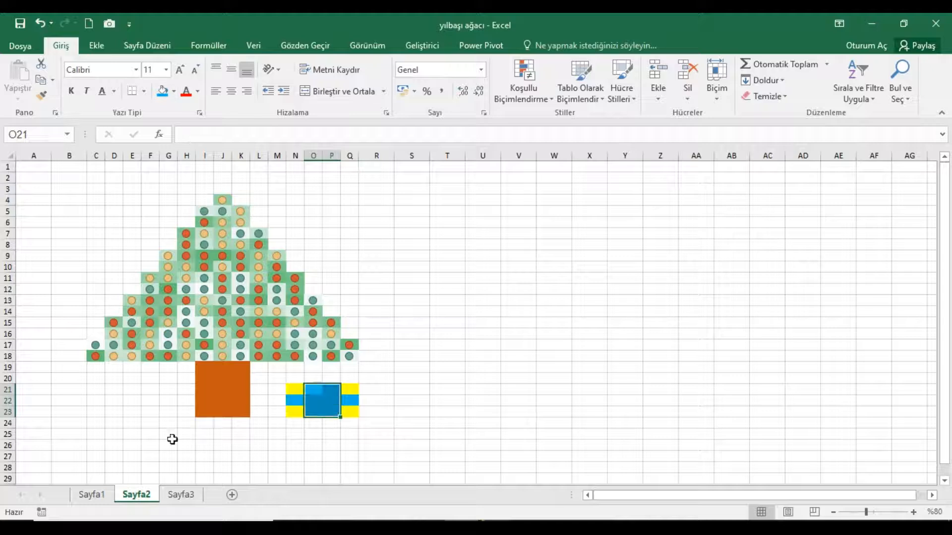
Step: Copy the gift box in N21:Q23 to the other side of the trunk, starting at C21
drag(297, 392, 357, 414)
key(ctrl+c)
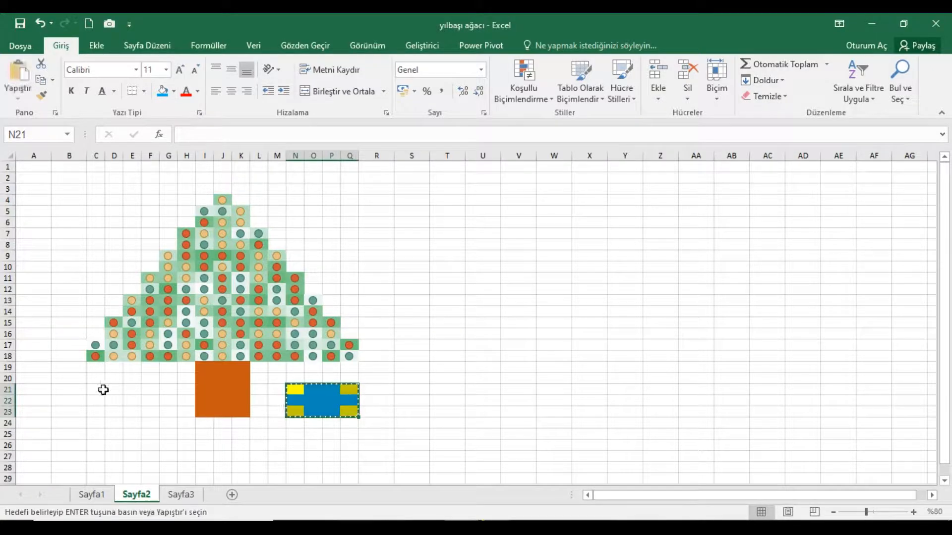
click(103, 393)
key(ctrl+v)
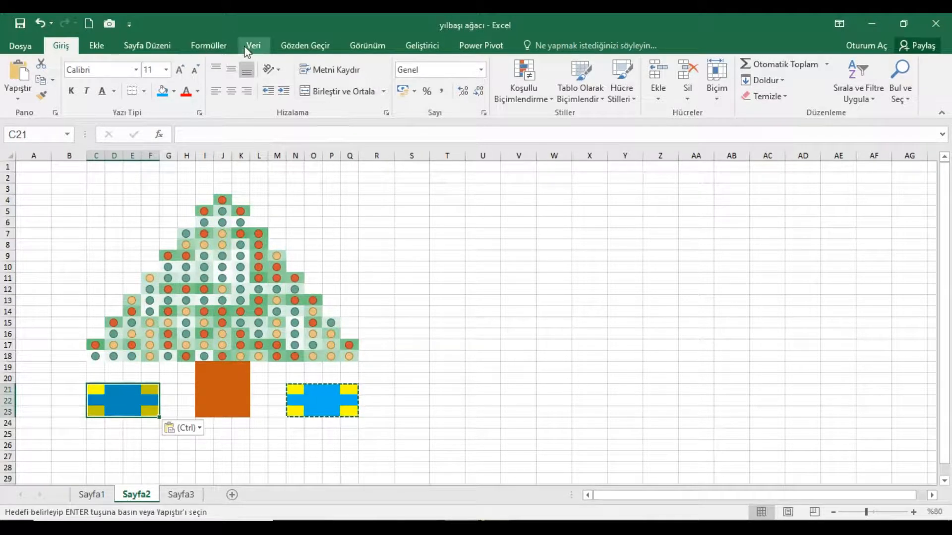
Step: Recalculate the workbook repeatedly to watch the ornaments change, and view the finished example trees on Sayfa1
click(209, 45)
click(841, 70)
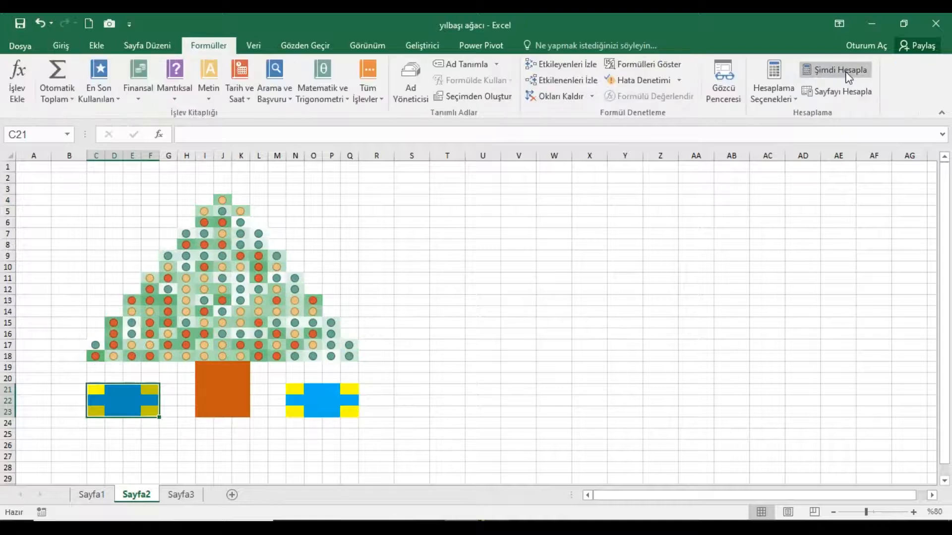
click(842, 70)
click(841, 70)
click(841, 70)
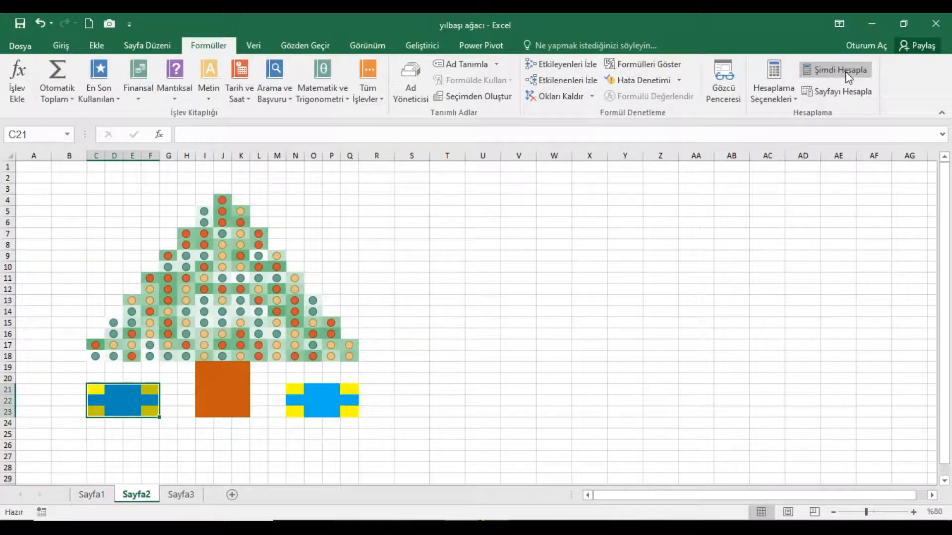
click(847, 74)
click(847, 74)
click(847, 74)
click(847, 75)
click(847, 75)
click(843, 70)
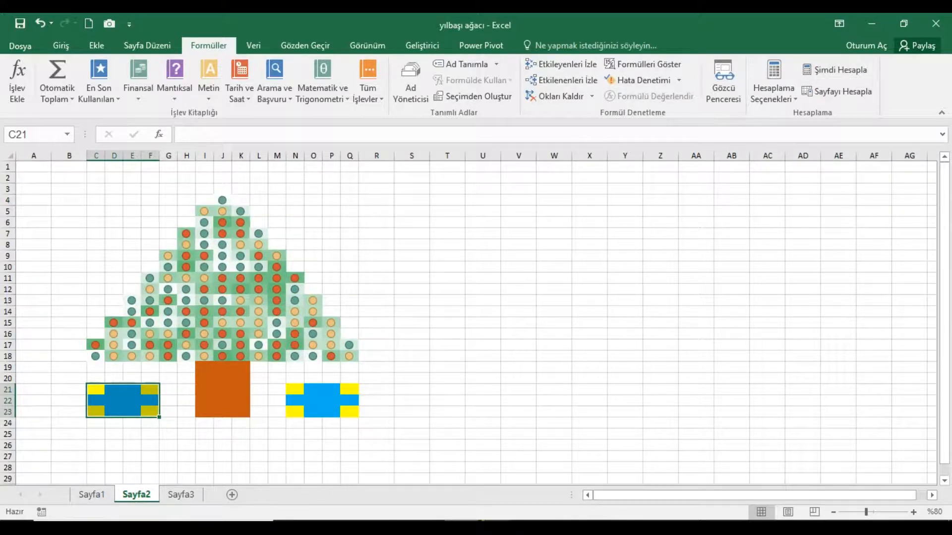
click(92, 495)
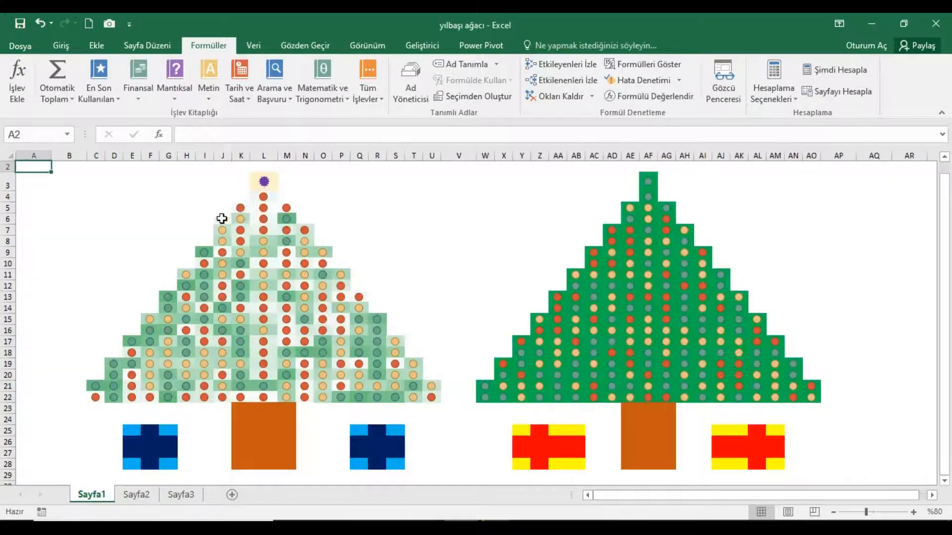
click(135, 495)
Step: Enter the formula =DAMGA(RASTGELEARADA(169;182)) in cell J3 above the tree's top on Sayfa2
click(224, 190)
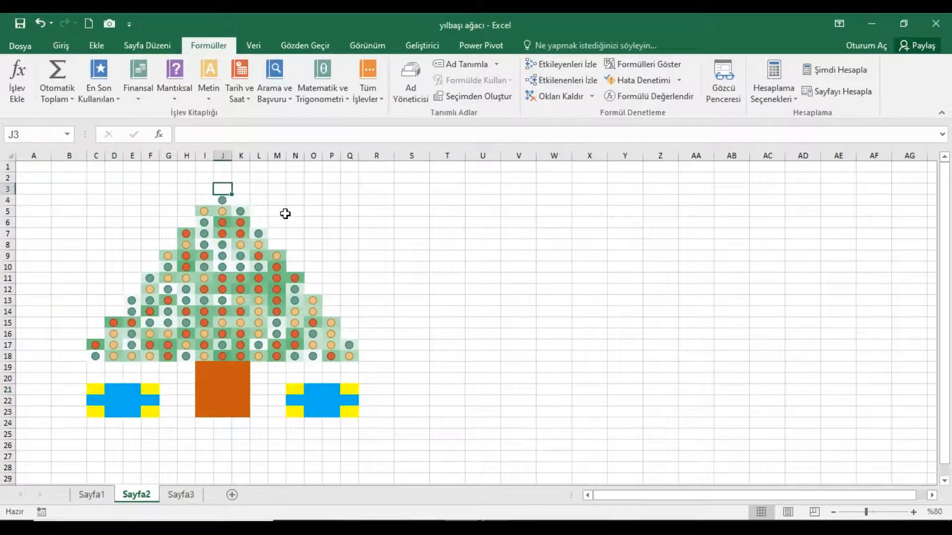
text(=dam)
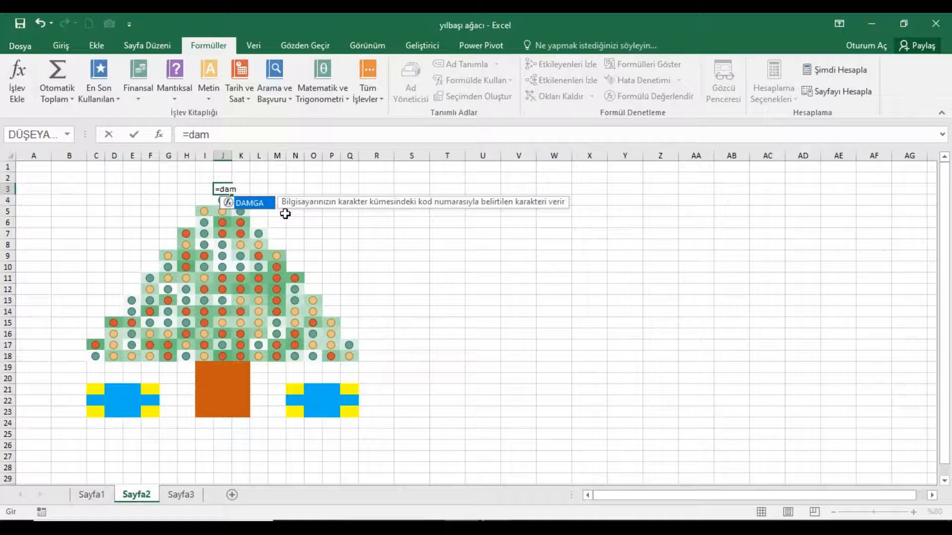
key(Tab)
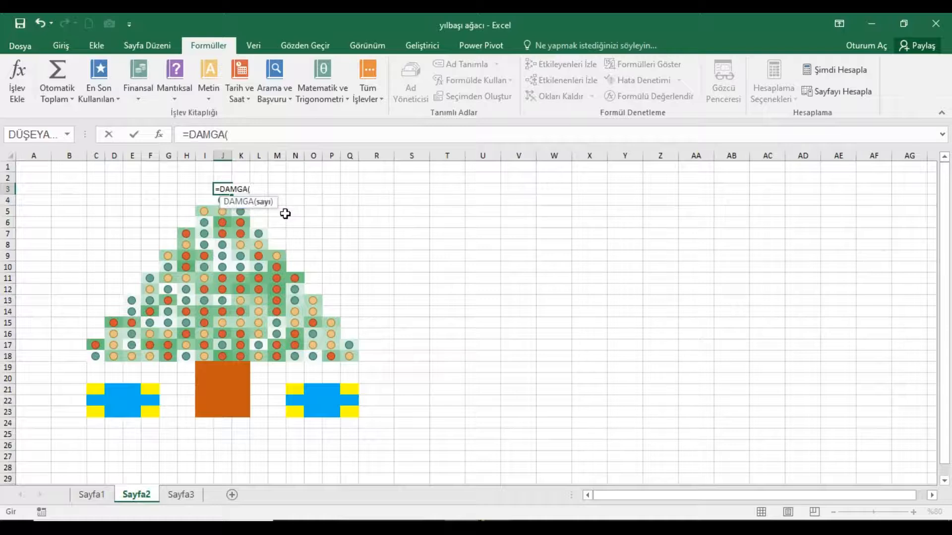
text(ra)
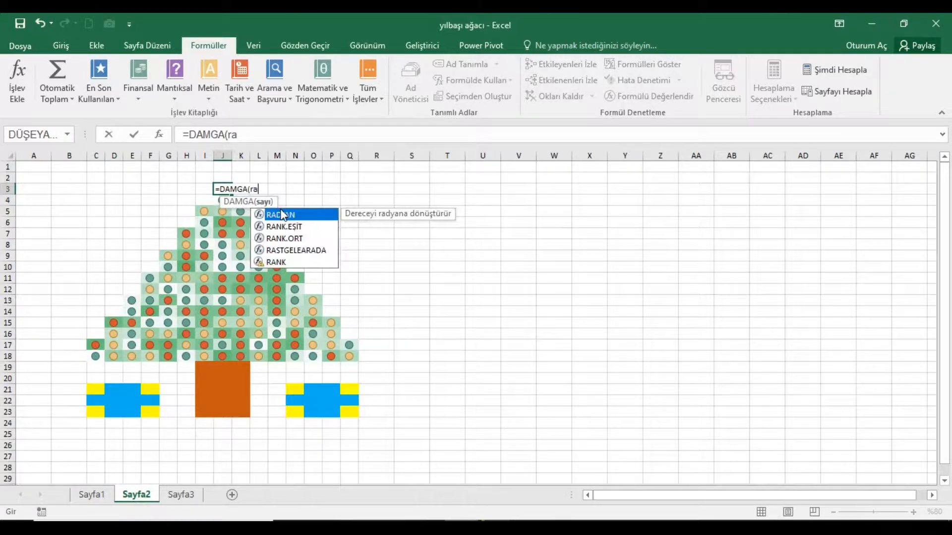
key(Down)
key(Down)
key(Down)
key(Tab)
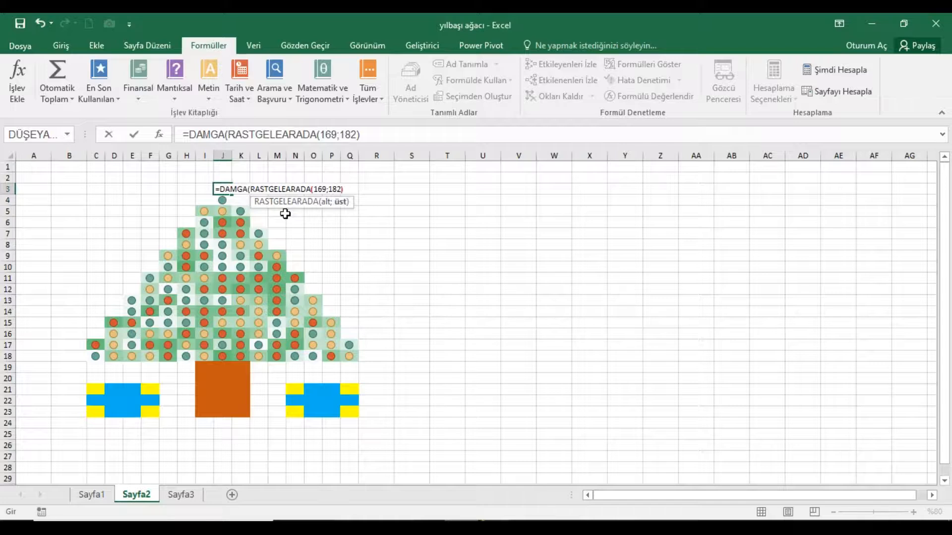
text(169;182))
key(Return)
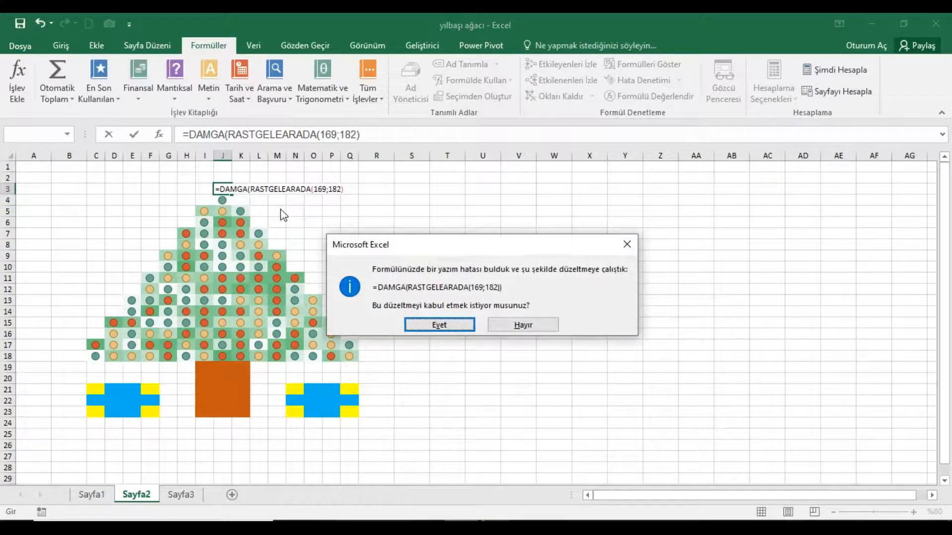
click(438, 325)
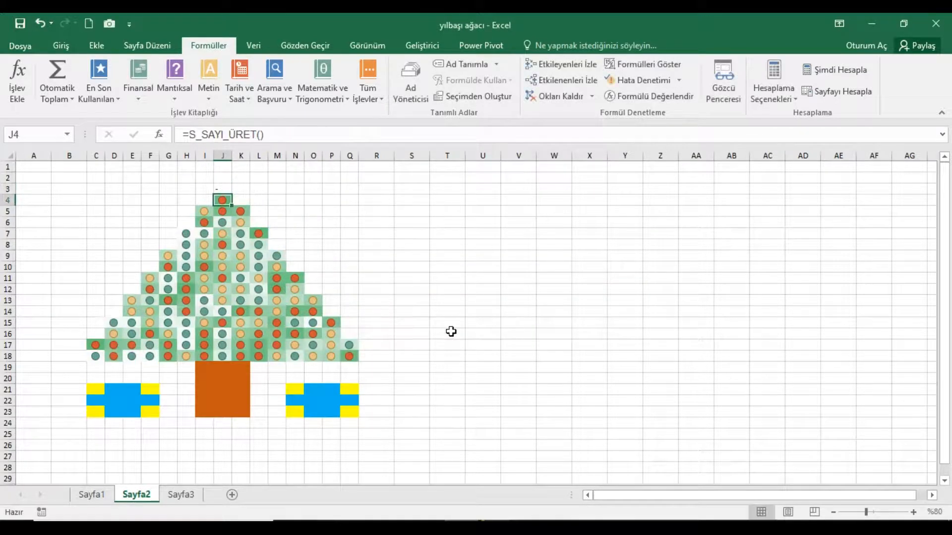
Step: Set the font of the symbol cell J3 to Wingdings and centre it both vertically and horizontally
click(215, 192)
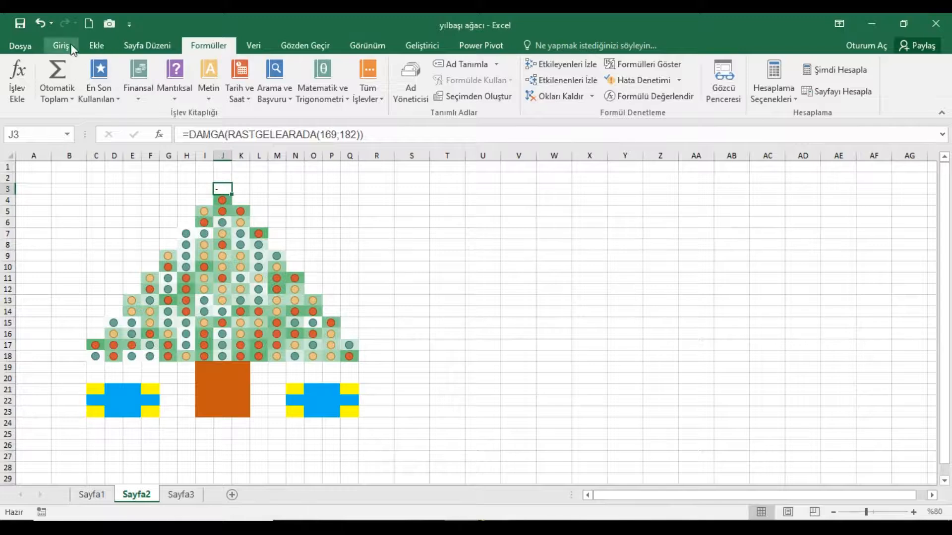
click(62, 44)
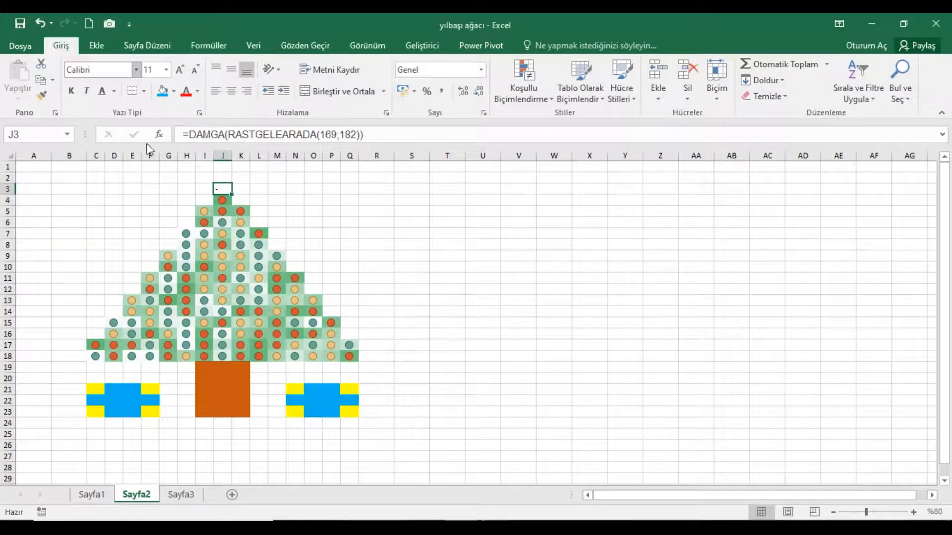
click(135, 73)
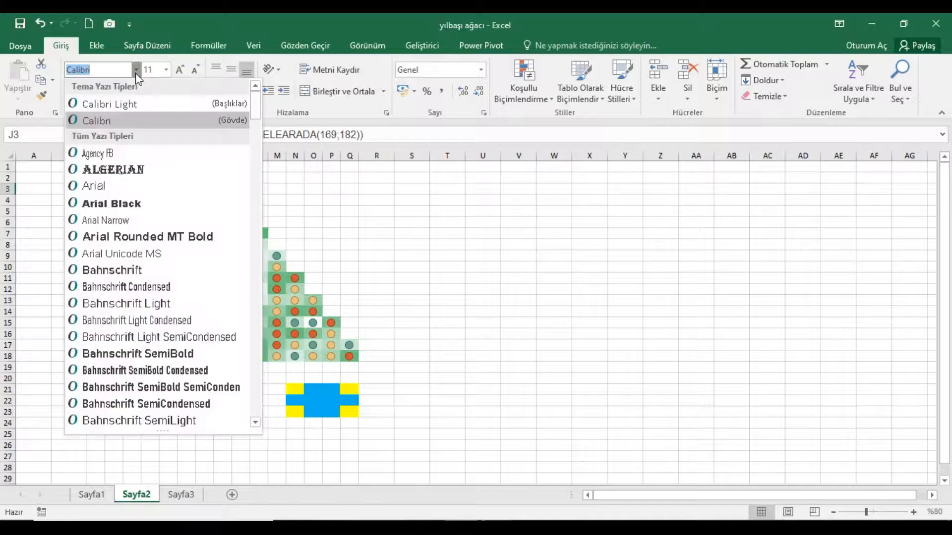
drag(254, 102, 255, 412)
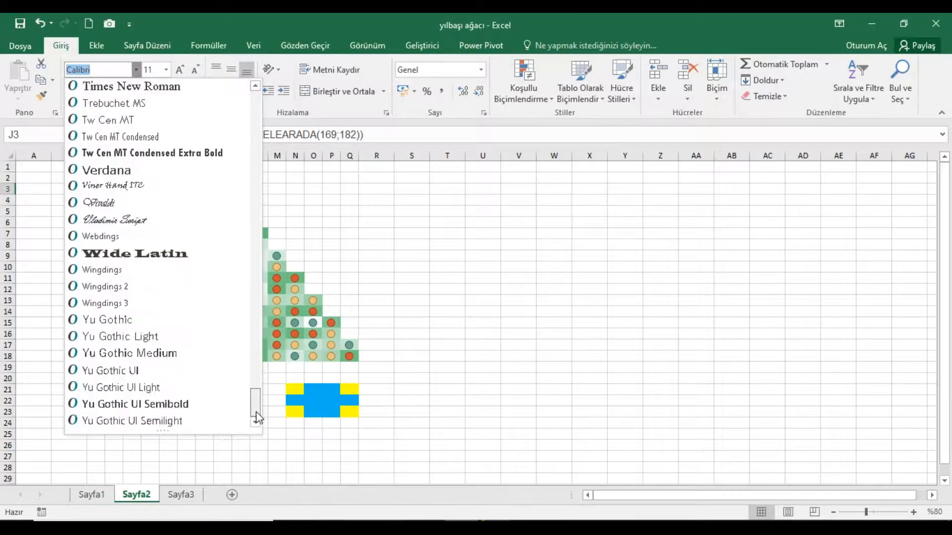
click(126, 273)
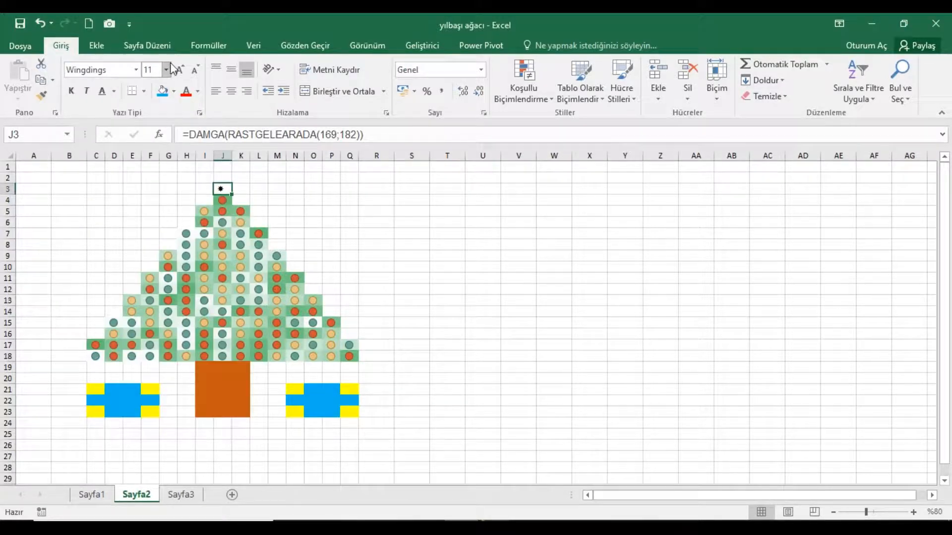
click(231, 69)
click(231, 90)
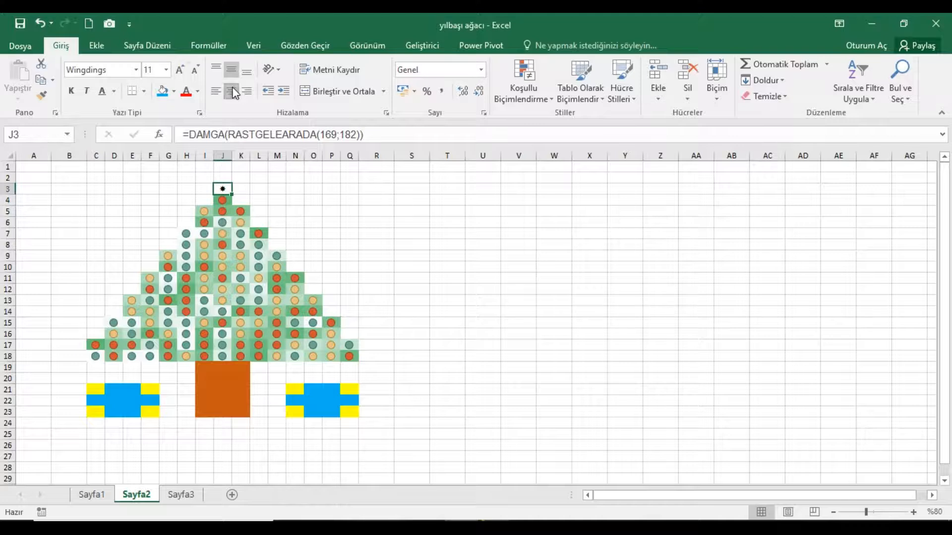
Step: Enlarge the symbol in J3 to font size 18 and fill the cell with yellow
click(180, 69)
click(181, 69)
click(180, 69)
click(181, 68)
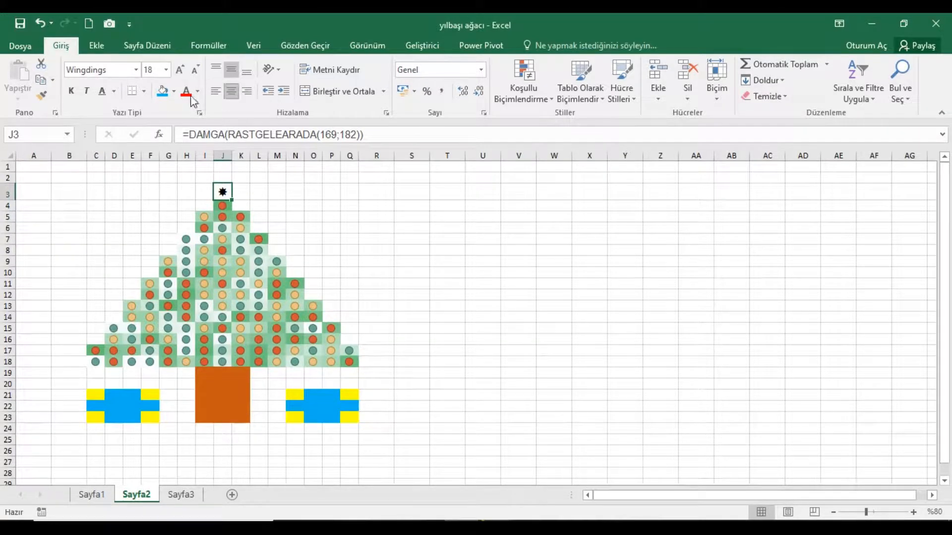
click(174, 91)
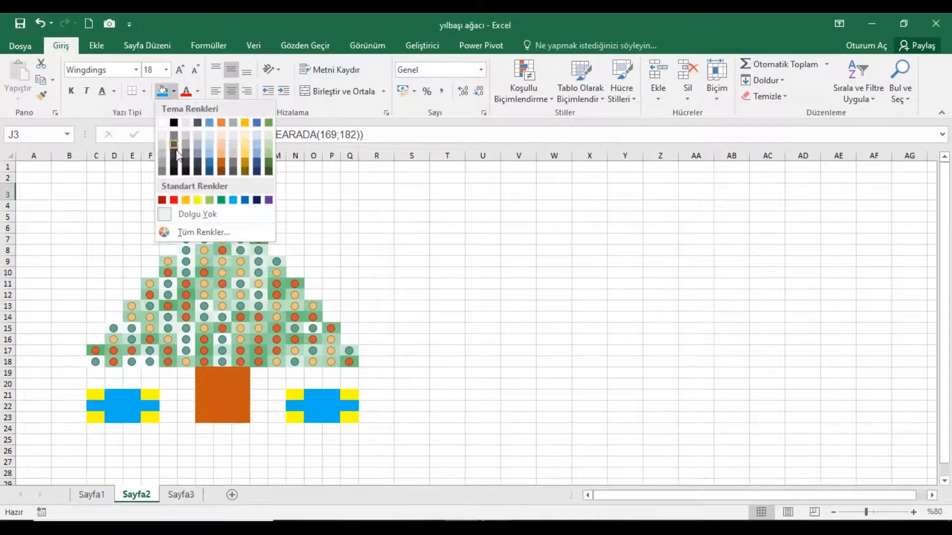
click(197, 200)
click(40, 169)
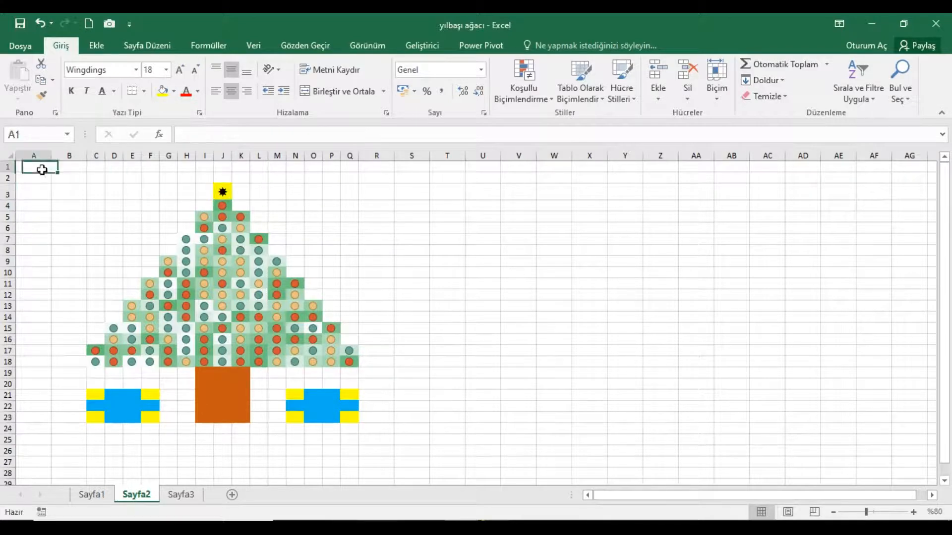
Step: Recalculate the workbook repeatedly to watch the treetop symbol and the ornaments change
click(193, 46)
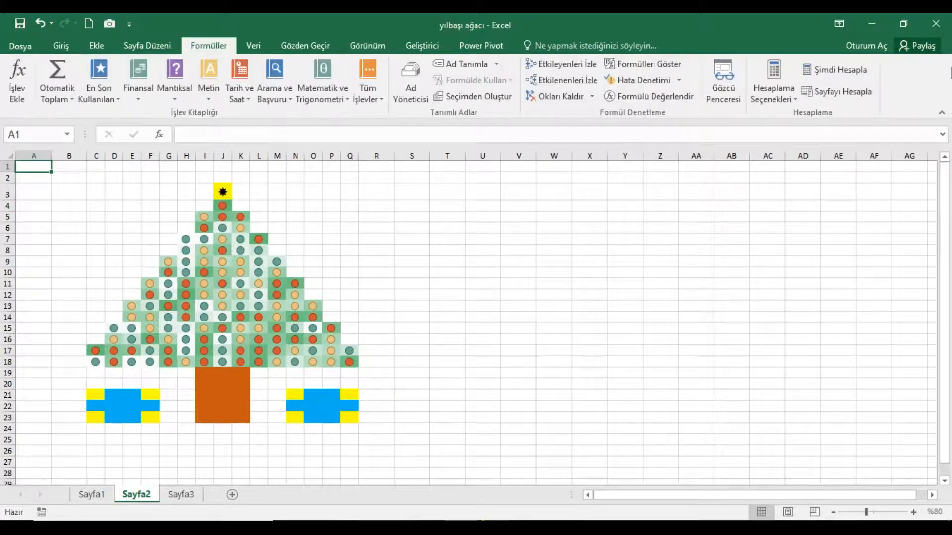
click(853, 70)
click(852, 70)
click(852, 70)
click(852, 69)
click(851, 70)
click(849, 72)
click(848, 73)
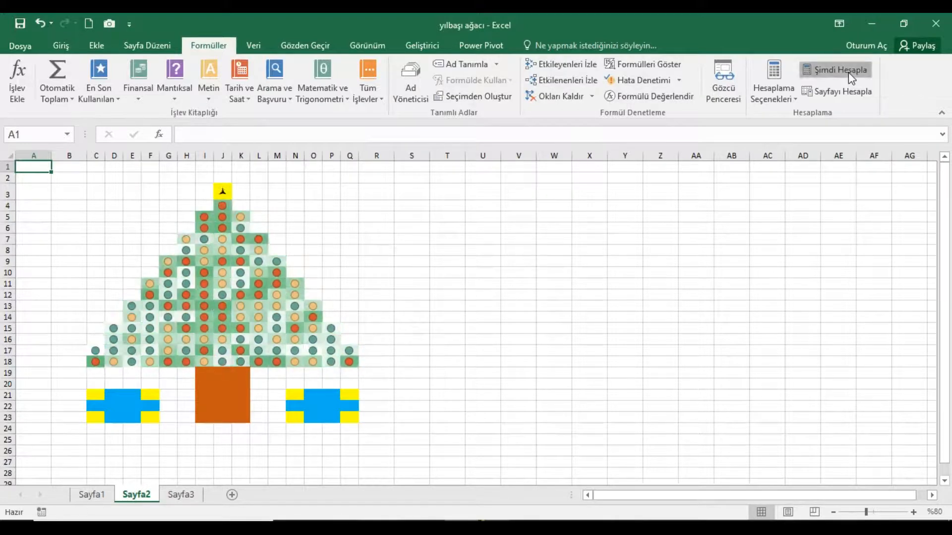
click(849, 72)
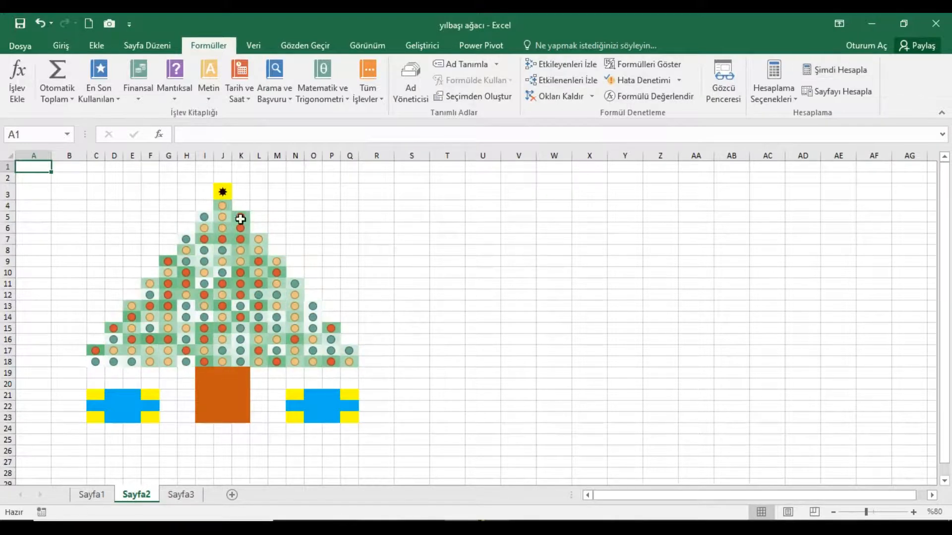
click(827, 74)
click(827, 75)
click(827, 76)
click(827, 76)
click(827, 75)
click(827, 75)
click(827, 75)
click(827, 76)
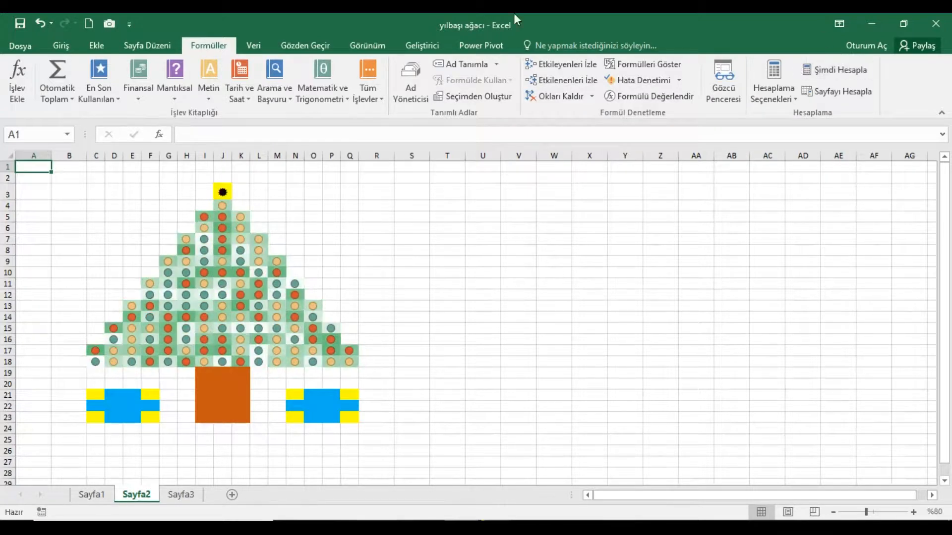
Step: Hide the gridlines on Sayfa2 and recalculate several times to view the tree on the plain background
click(367, 45)
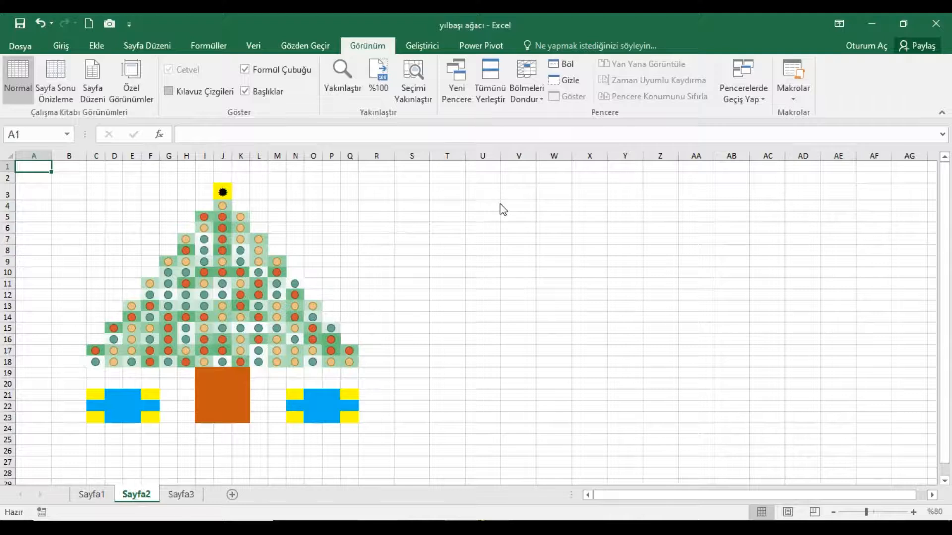
click(519, 208)
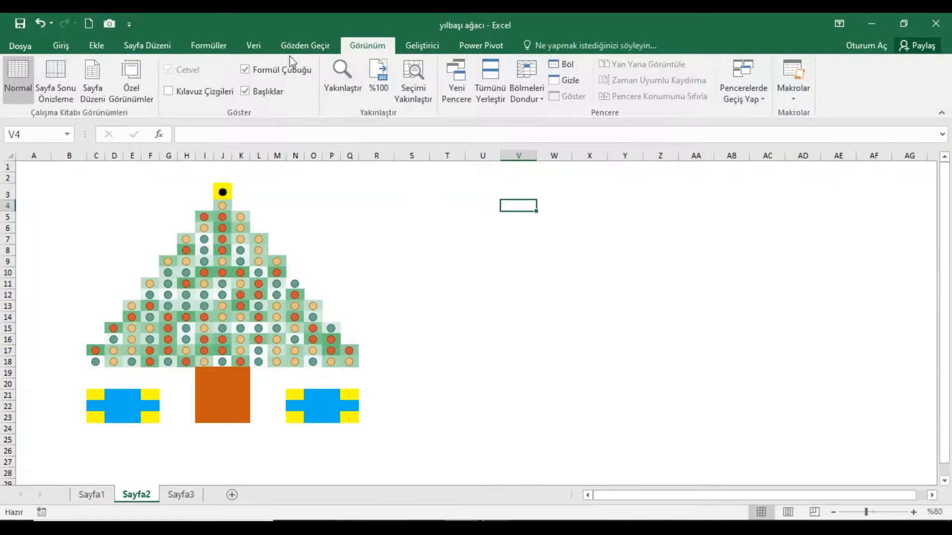
click(209, 45)
click(816, 67)
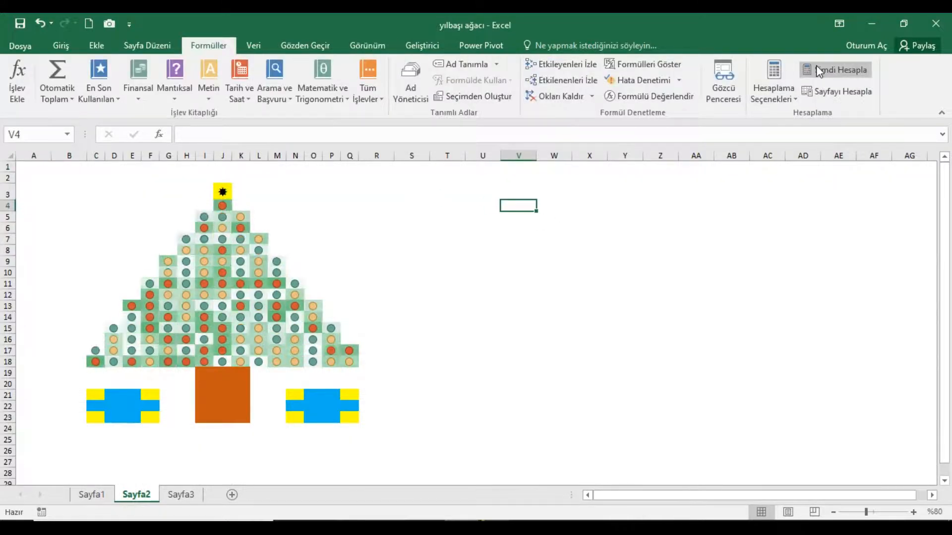
click(816, 67)
click(816, 67)
click(816, 67)
click(817, 67)
click(816, 67)
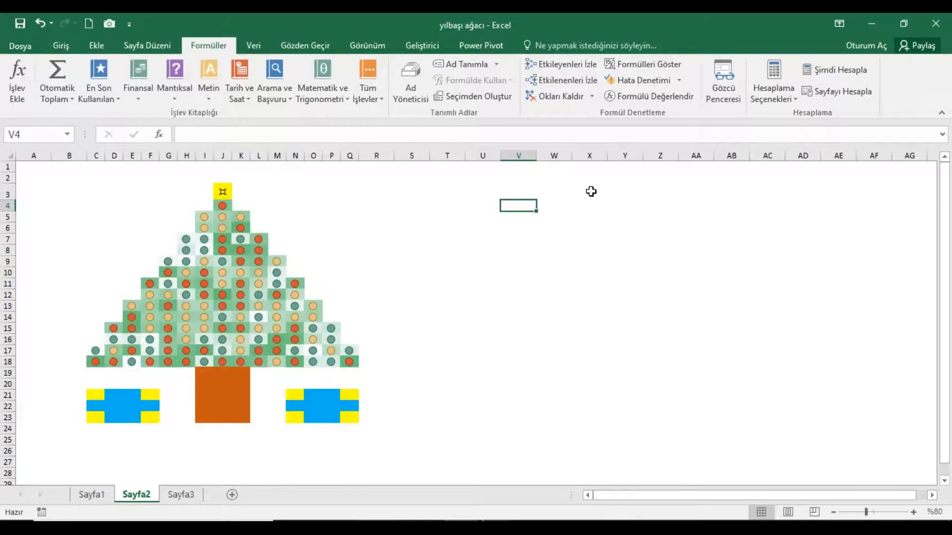
Step: Enter =S_SAYI_ÜRET() in a second stepped tree shape of two-row tiers, widening from Y2:Y3 down to R16:AF17
drag(623, 182, 658, 218)
drag(571, 232, 706, 242)
drag(524, 255, 733, 263)
drag(481, 273, 765, 286)
drag(450, 297, 800, 305)
drag(420, 323, 839, 332)
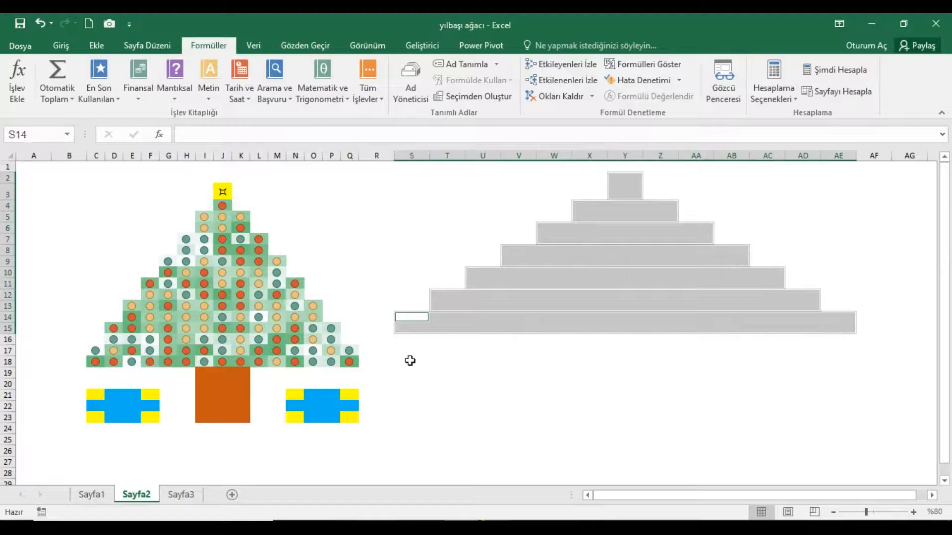
drag(393, 348, 873, 350)
text(=s)
key(Down)
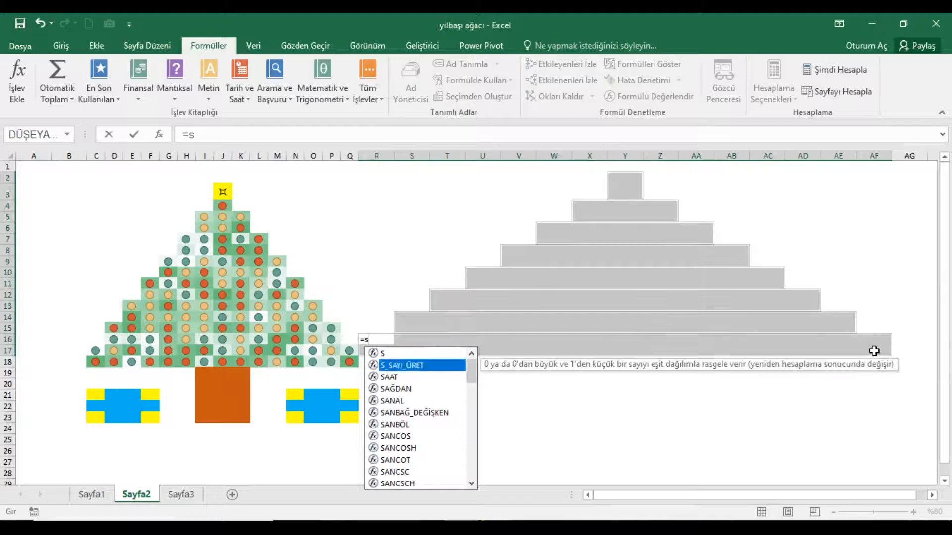
key(Tab)
text())
key(ctrl+Return)
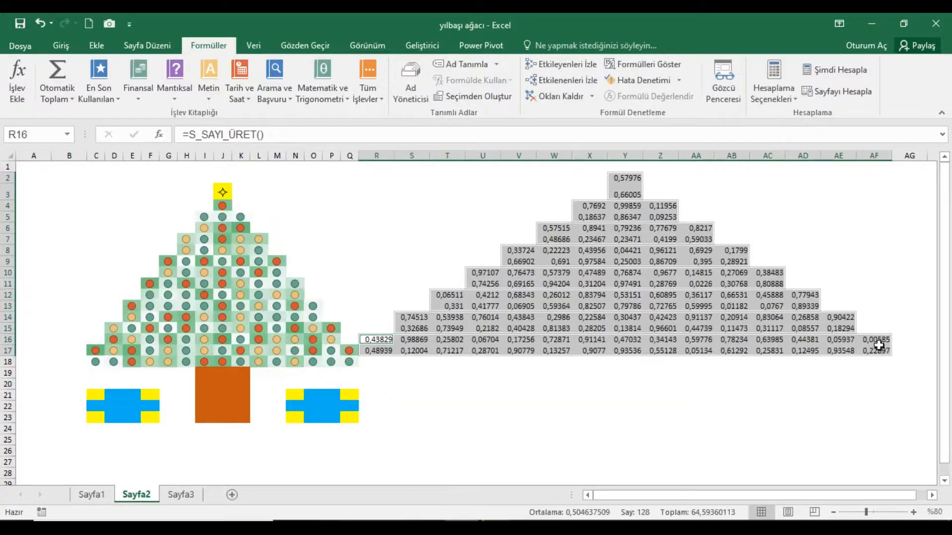
Step: Fill the second tree's cells with standard green and apply the three-circle icon set without borders
click(62, 50)
click(173, 91)
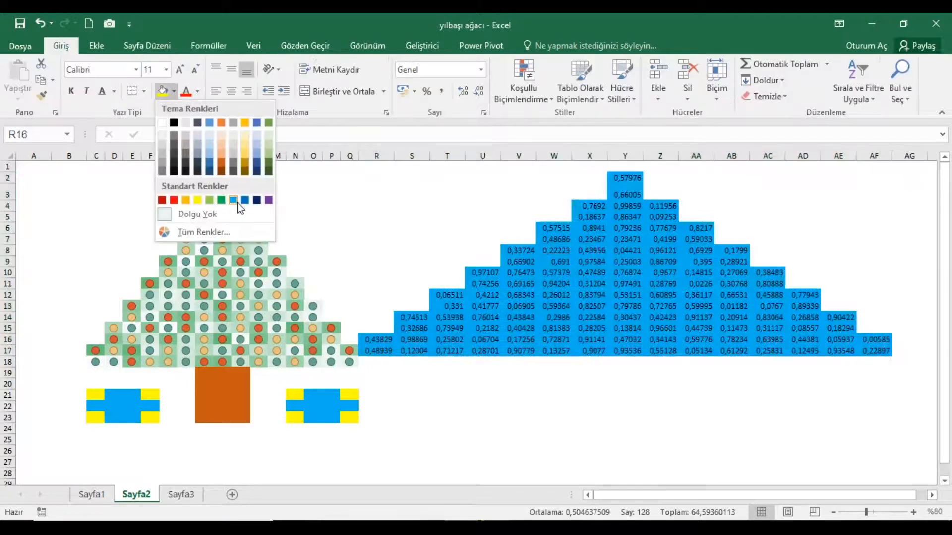
click(222, 201)
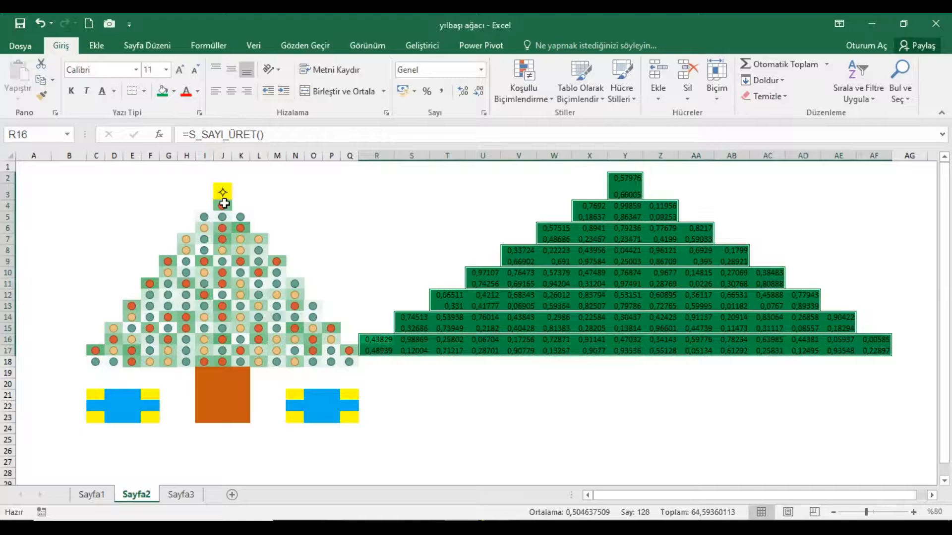
click(543, 99)
mouse_move(581, 238)
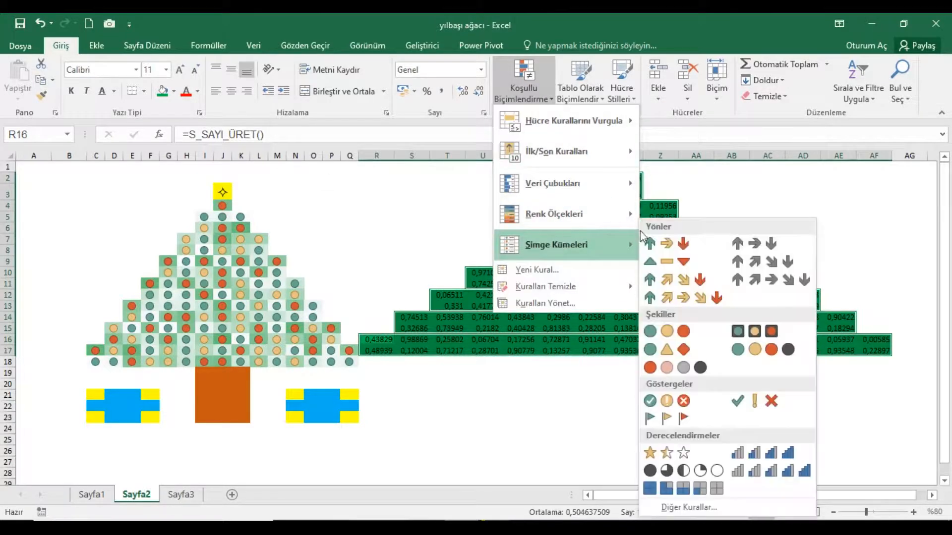
click(679, 332)
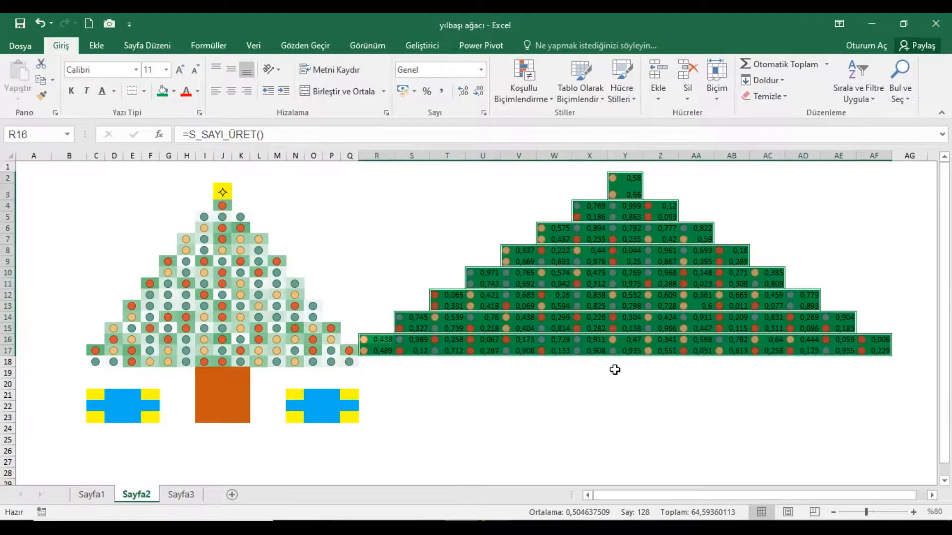
Step: Make the second tree's trunk by filling X18:Z23 with a darker orange-brown
drag(606, 367, 652, 426)
click(174, 91)
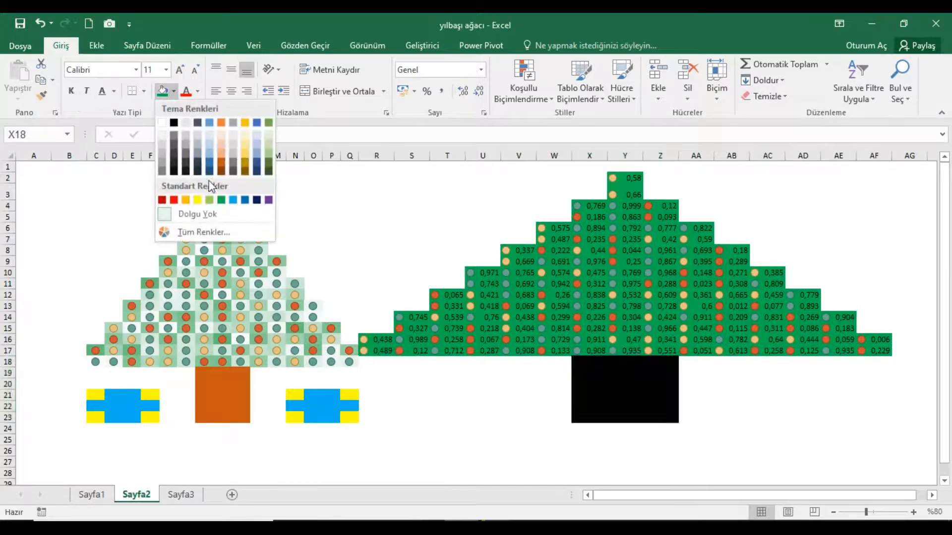
click(221, 164)
Step: Set the width of columns R:AF to 4 so that the second tree becomes narrower
drag(378, 158, 873, 174)
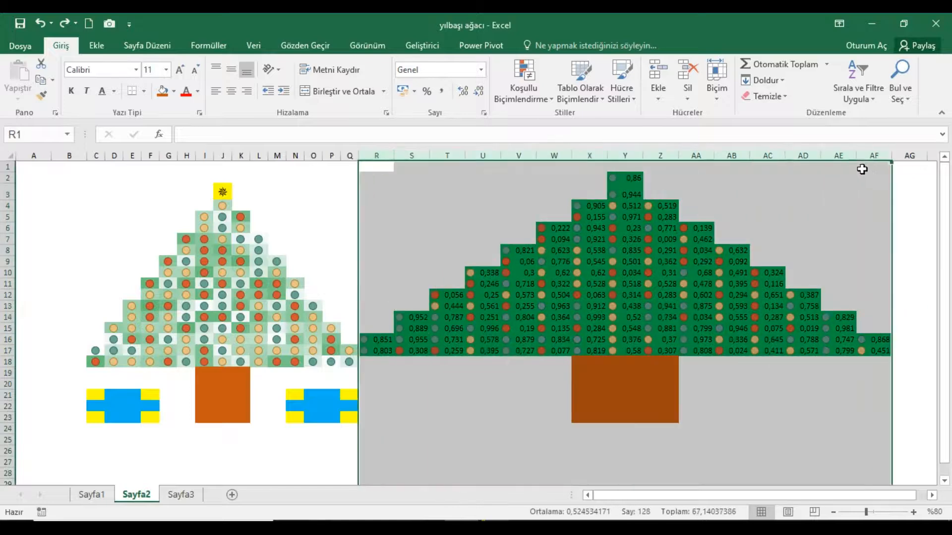
right_click(842, 155)
click(761, 317)
text(4)
click(734, 325)
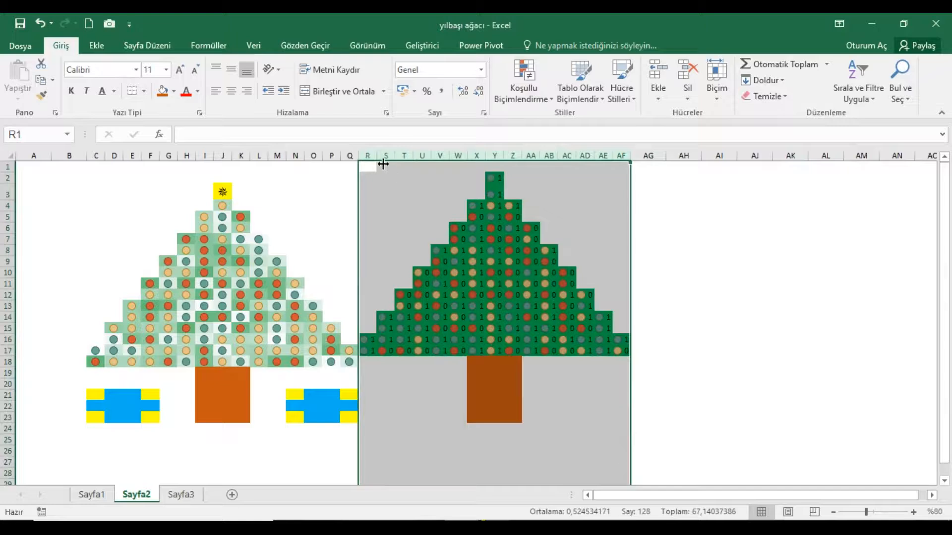
Step: Insert four columns at R:U to put space between the two trees
drag(380, 158, 415, 158)
right_click(415, 158)
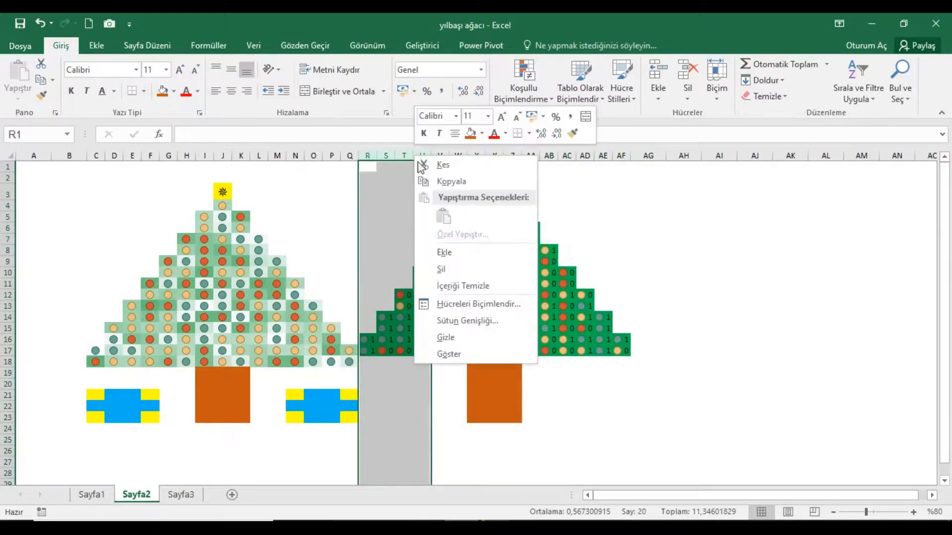
click(448, 251)
click(441, 240)
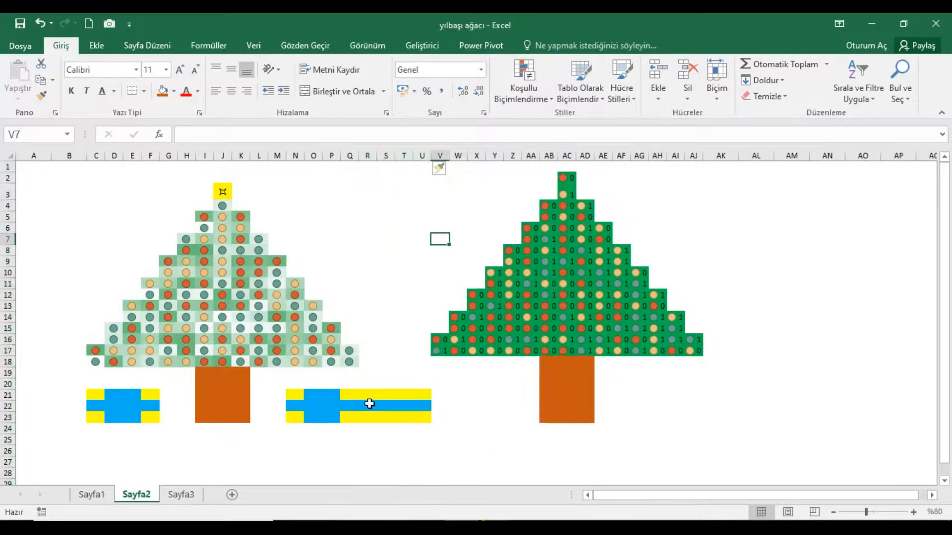
drag(384, 372, 402, 387)
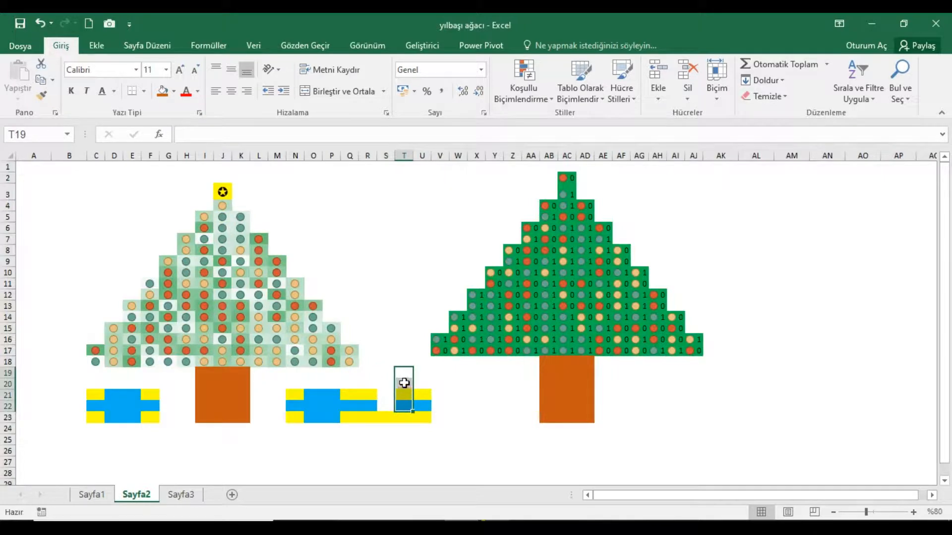
key(ctrl+z)
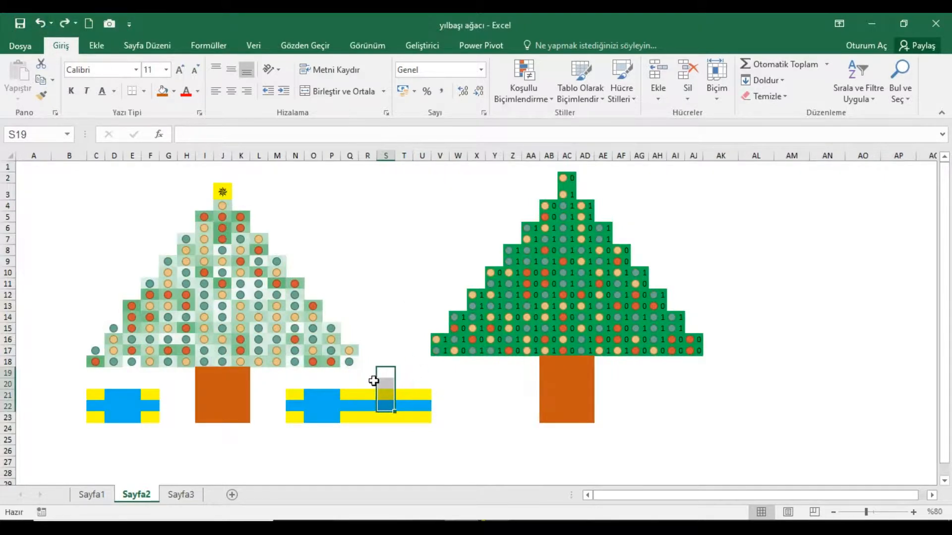
key(Left)
Step: Clear the surplus gift box colouring from S19:U25 and R20:R24 in the inserted columns
drag(386, 378, 430, 443)
key(Delete)
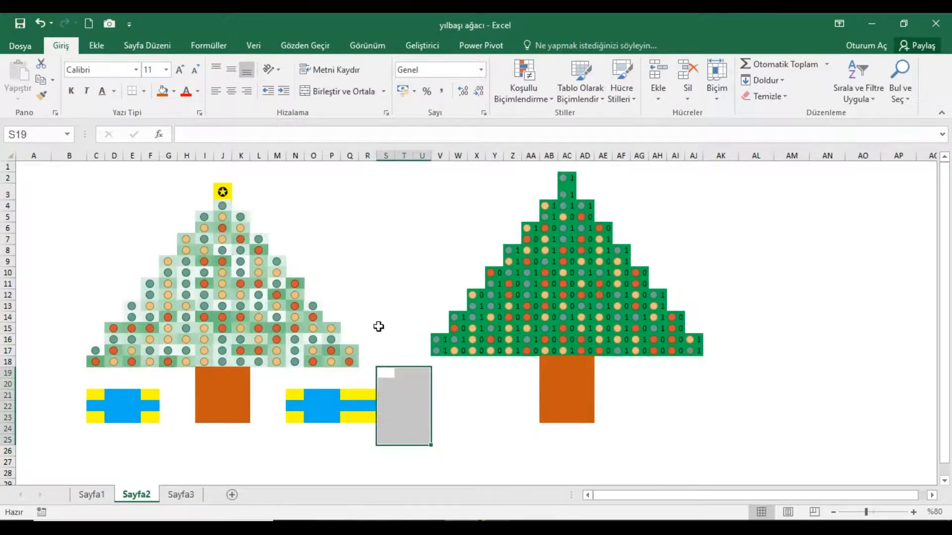
click(388, 318)
drag(374, 386, 373, 431)
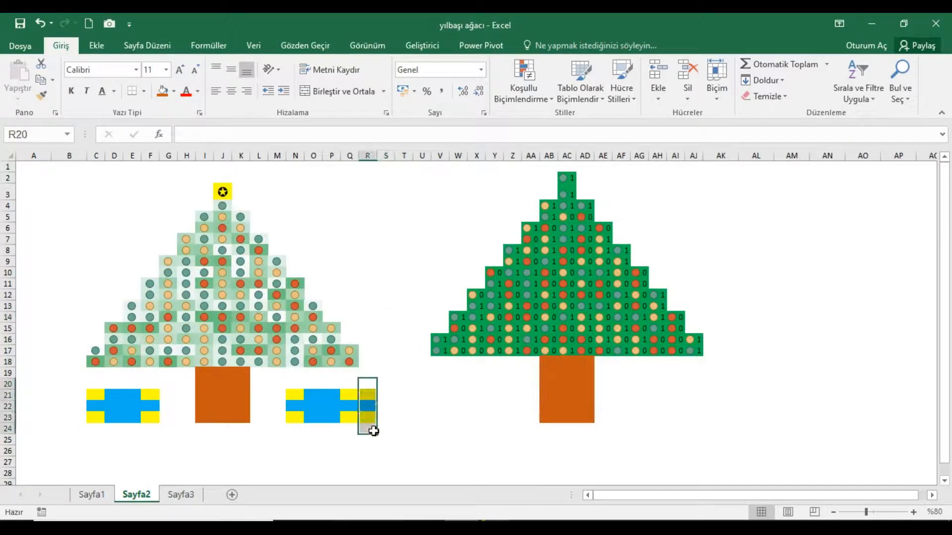
key(Delete)
click(403, 285)
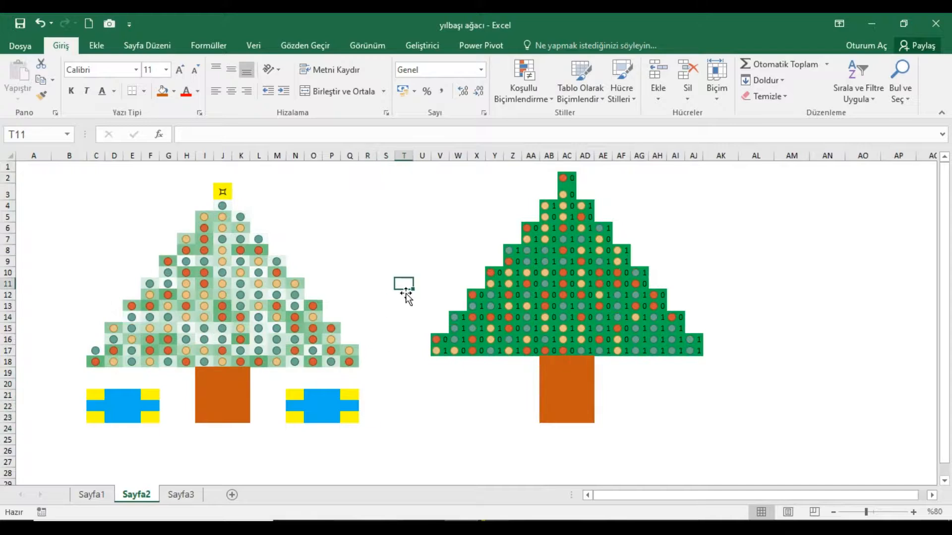
Step: Copy the first tree's gift box N21:Q23 to V21, beside the second tree's trunk
drag(305, 399, 357, 422)
key(ctrl+c)
click(440, 395)
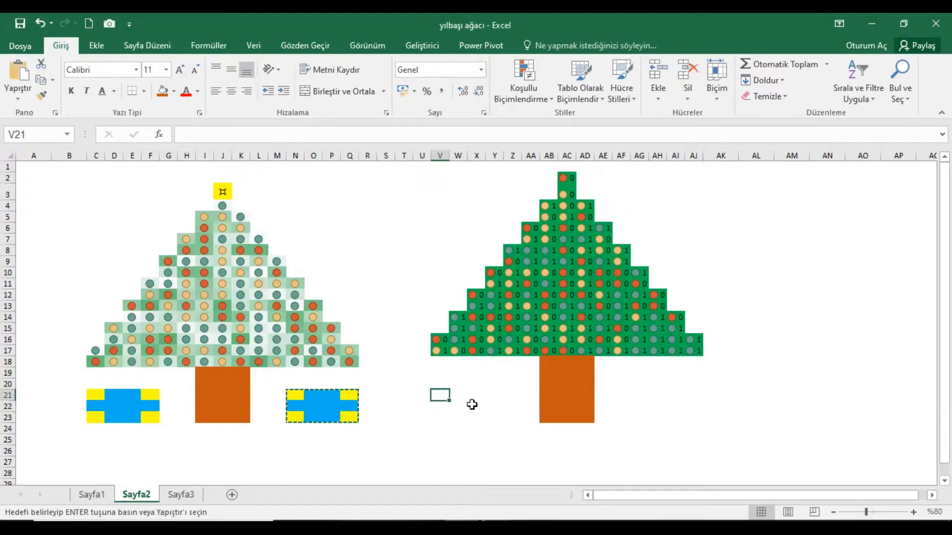
key(ctrl+v)
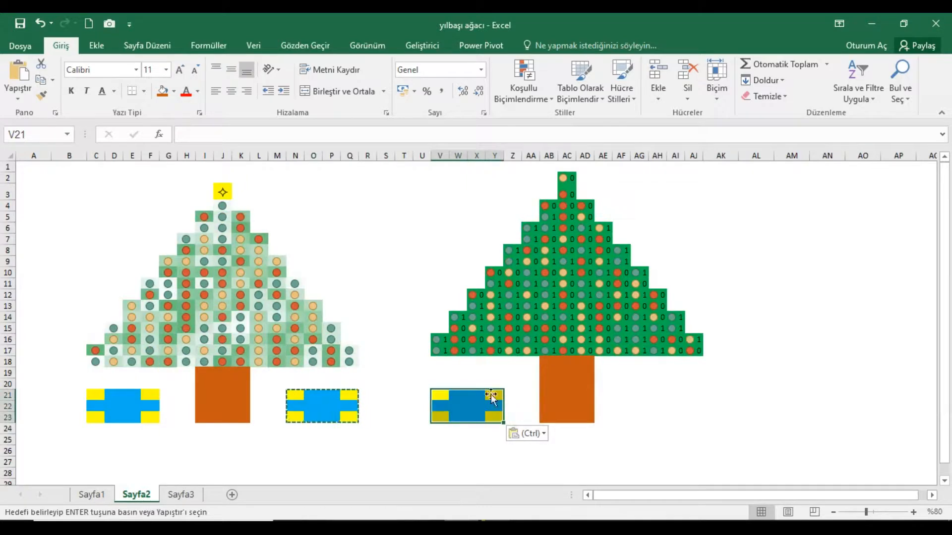
Step: Recolour the gift box V21:Y23 light blue, with red in W21:X23 and across the middle row V22:Y22
click(175, 91)
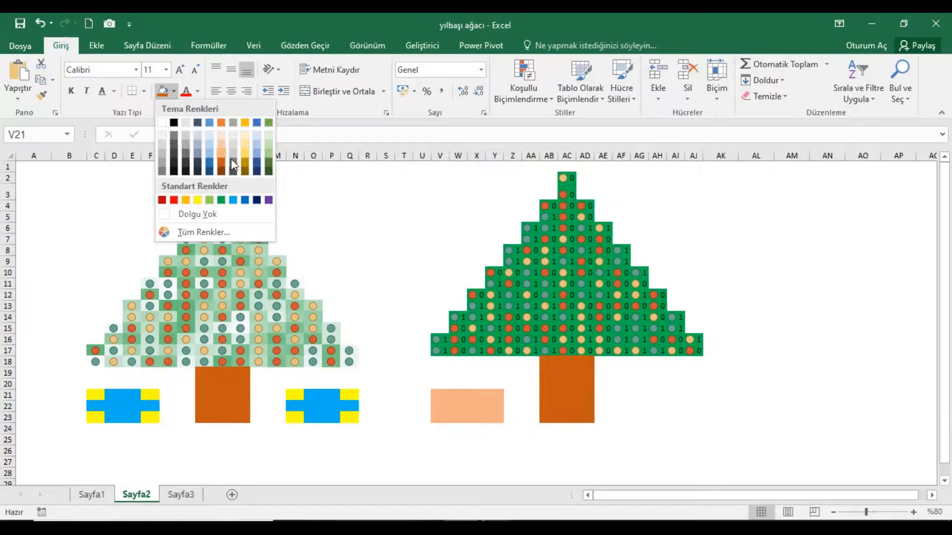
click(233, 201)
drag(461, 398, 479, 419)
click(173, 92)
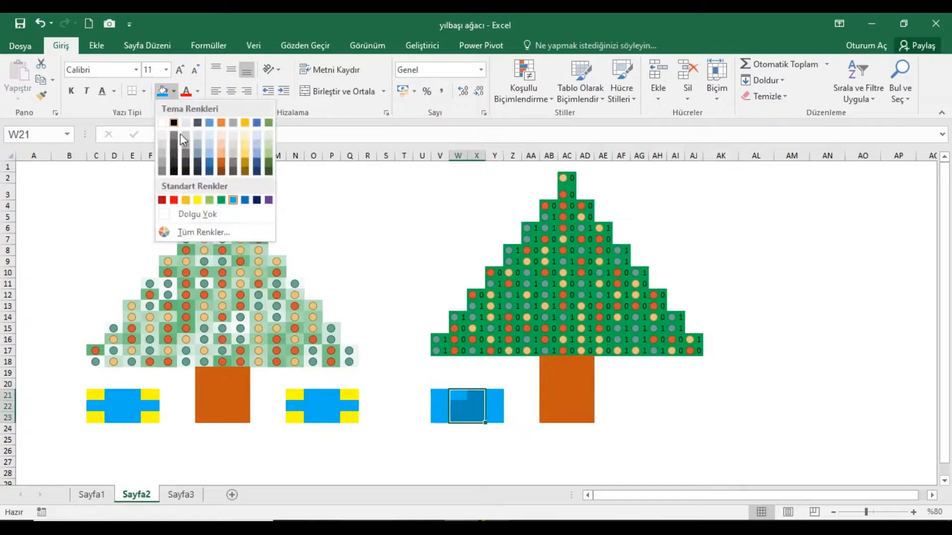
click(179, 201)
drag(446, 409, 500, 412)
click(164, 92)
Step: Copy the red and blue gift box to the other side of the second tree's trunk and align it in AG21:AJ23
drag(440, 396, 499, 424)
key(ctrl+c)
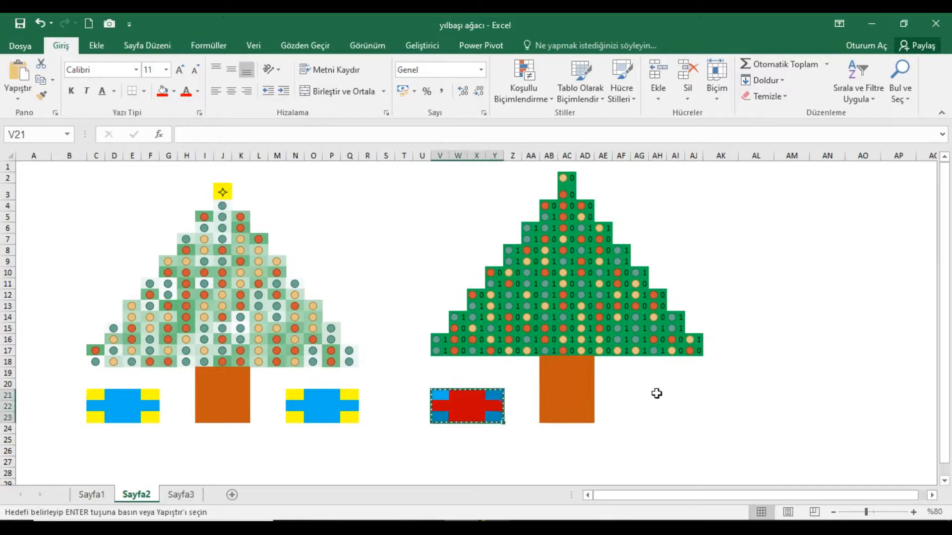
click(657, 385)
click(658, 395)
key(ctrl+v)
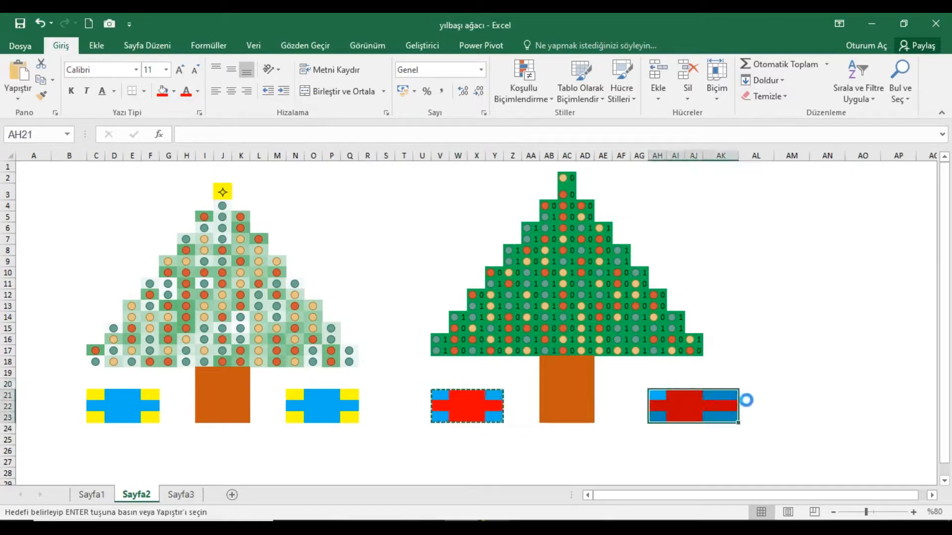
click(694, 407)
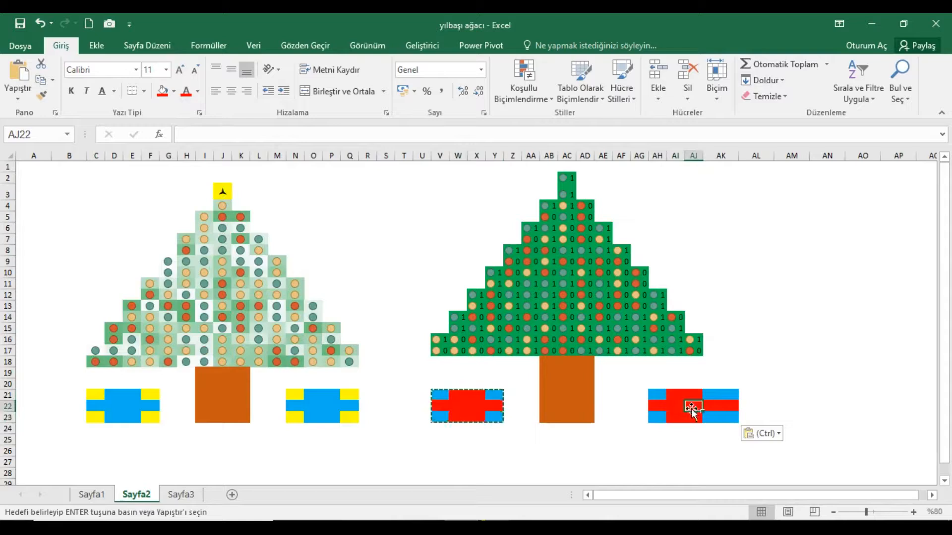
drag(660, 396, 661, 425)
click(756, 361)
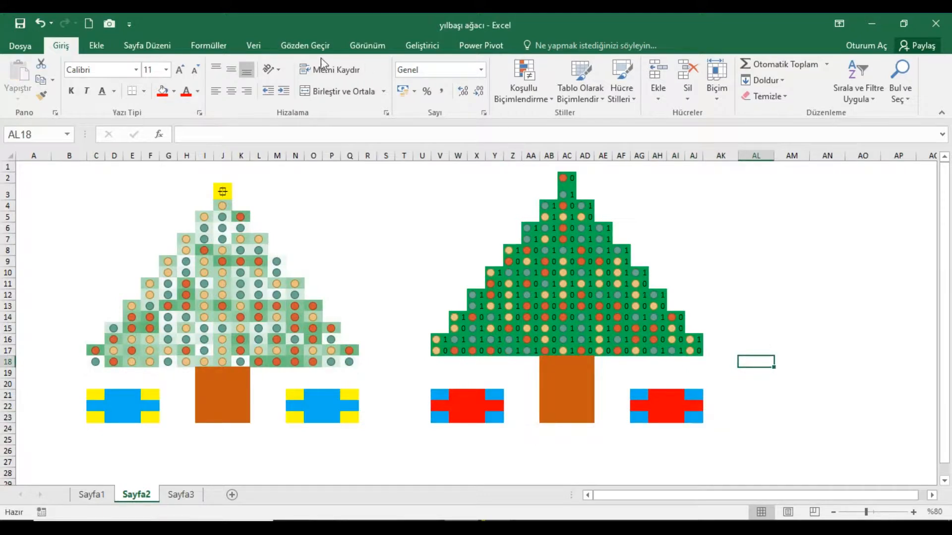
Step: Recalculate the workbook several times to check how the ornaments on both trees change
click(209, 46)
click(835, 71)
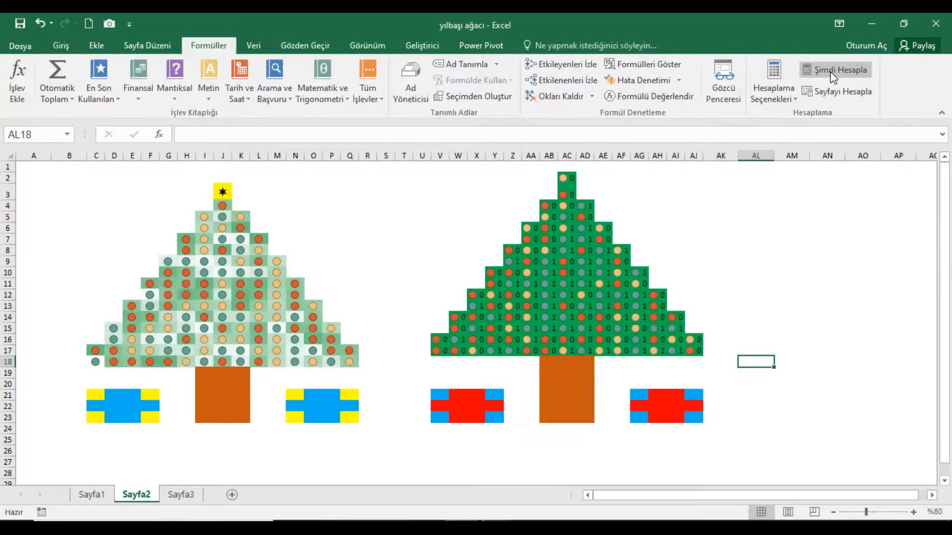
click(834, 72)
click(834, 71)
click(834, 72)
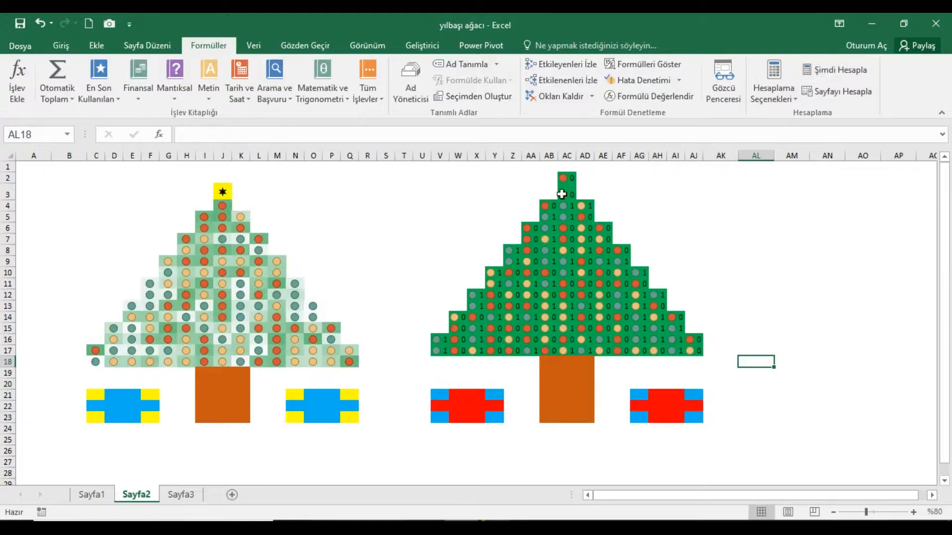
Step: Select all cells containing formulas on the sheet with Özel Git, using the Formüller option
click(570, 178)
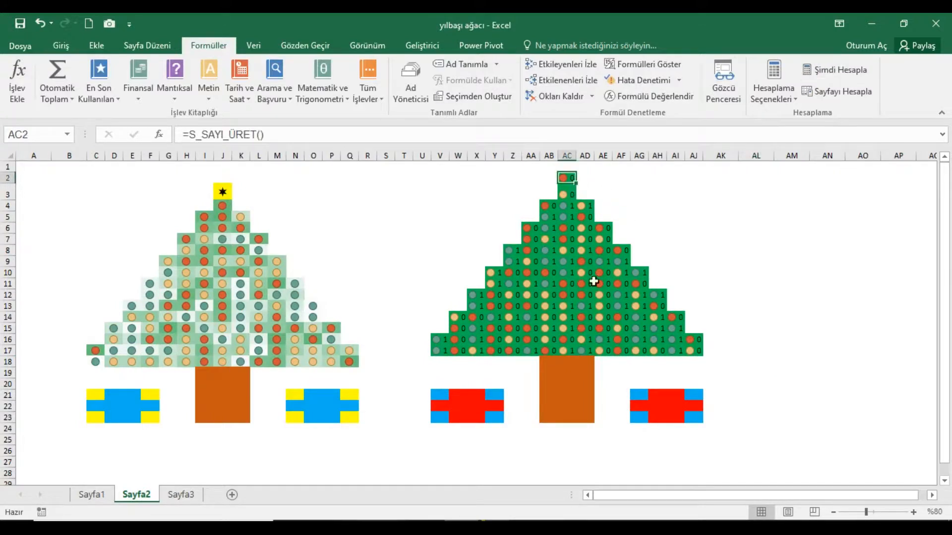
click(62, 46)
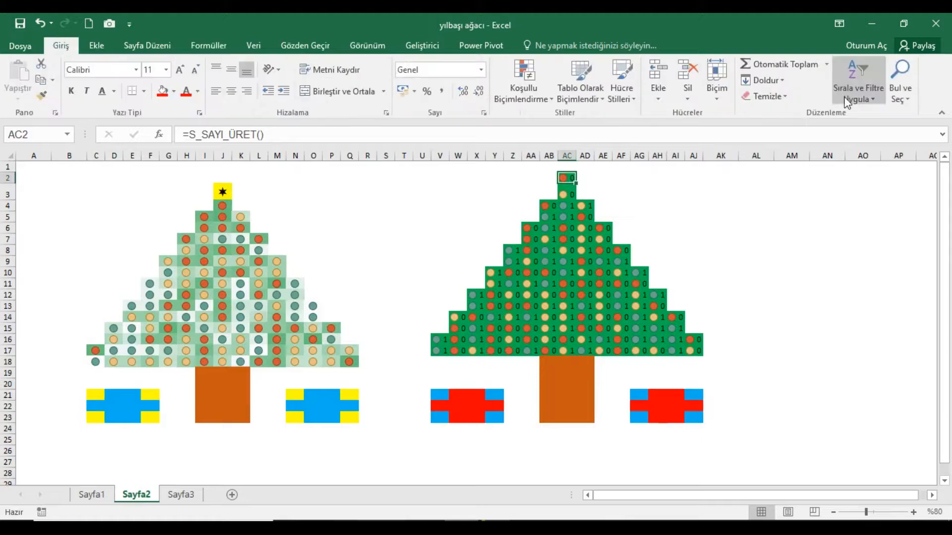
click(900, 84)
click(863, 160)
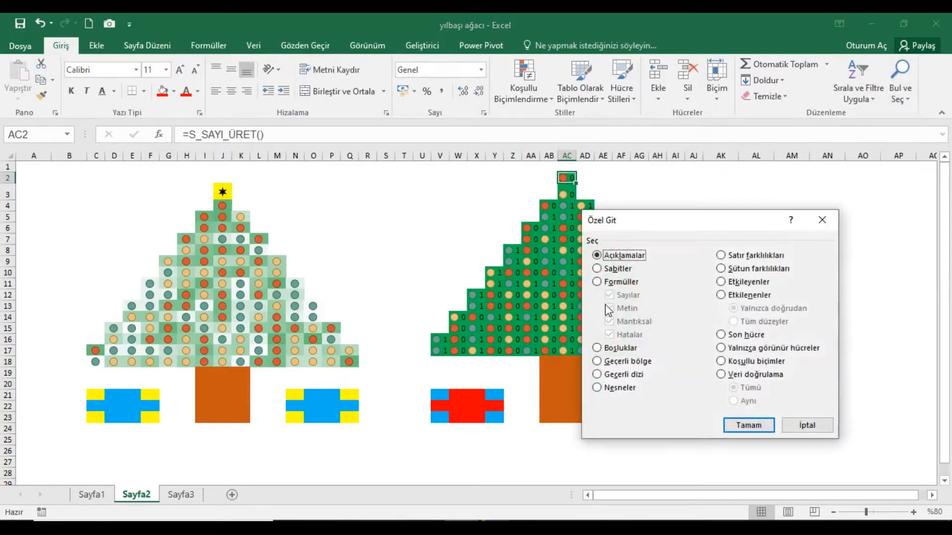
click(598, 282)
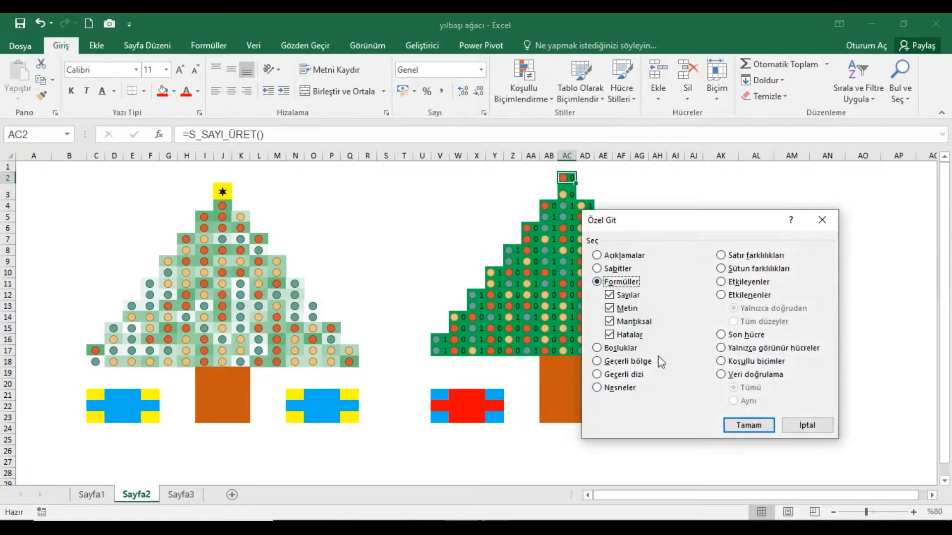
click(741, 430)
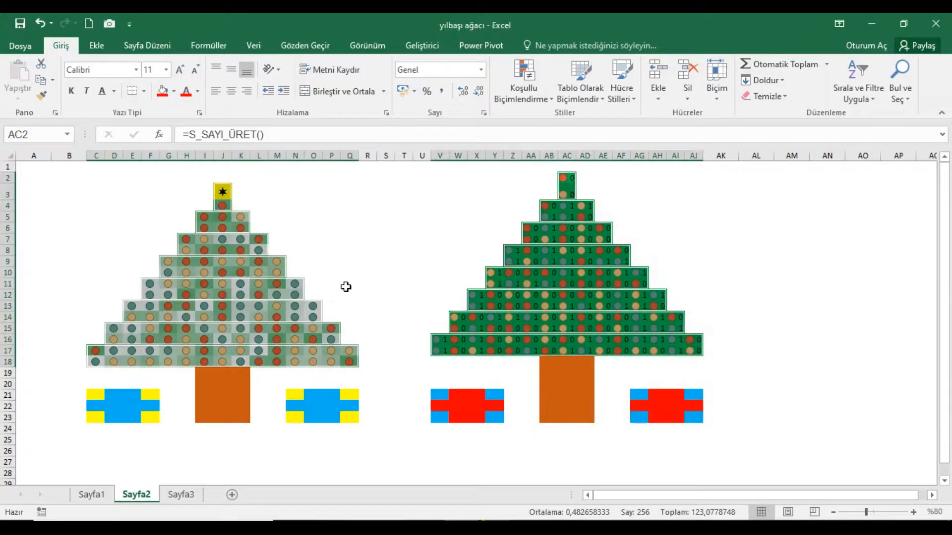
Step: Enable Yalnızca Simge Göster in the second tree's icon set rule, and centre the selected formula cells horizontally and vertically
click(538, 101)
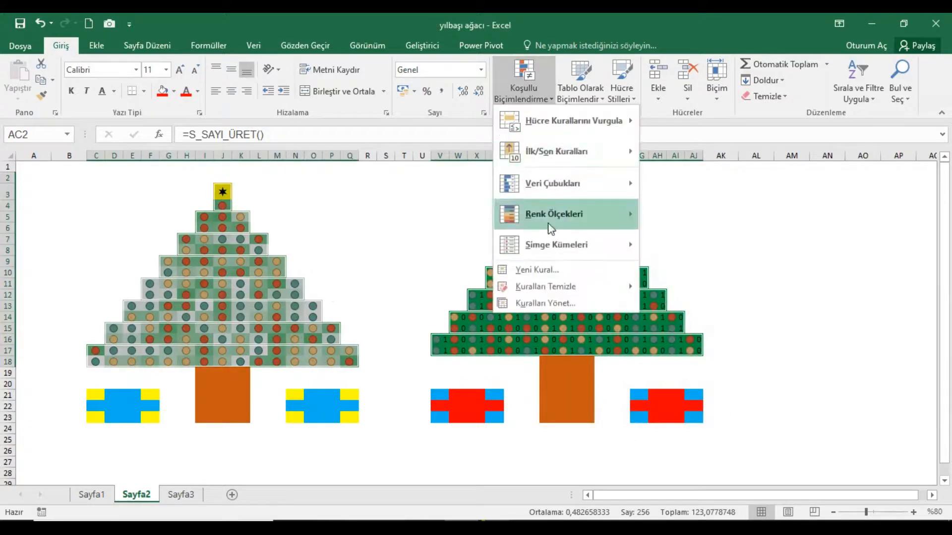
click(545, 299)
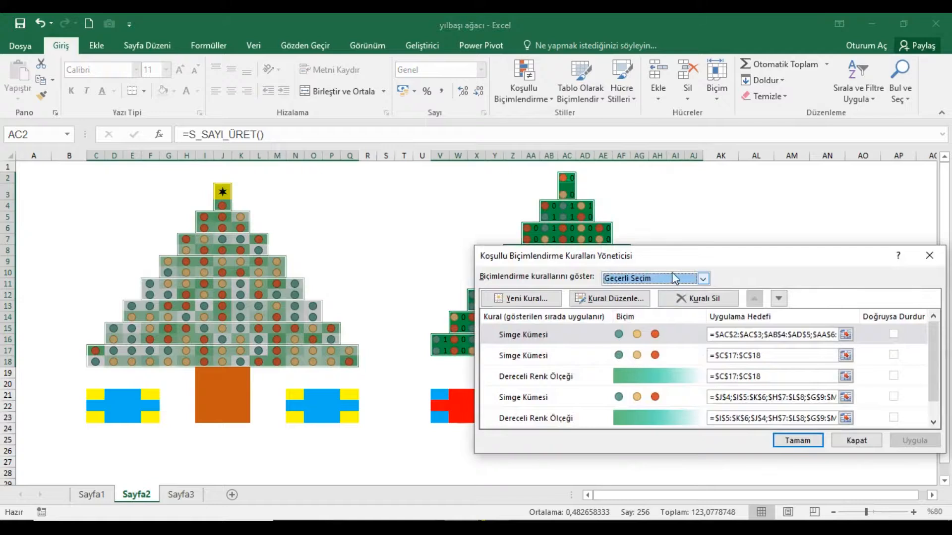
drag(675, 262, 538, 283)
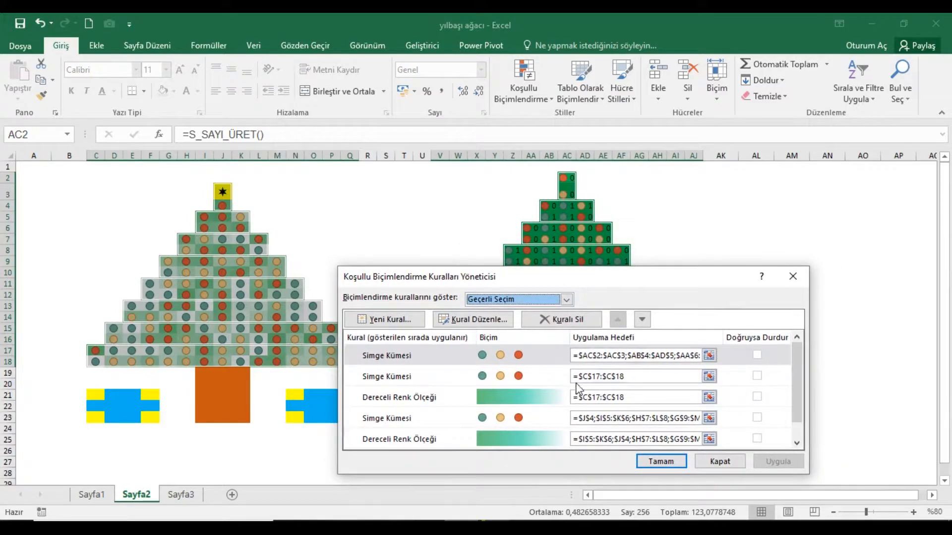
click(444, 359)
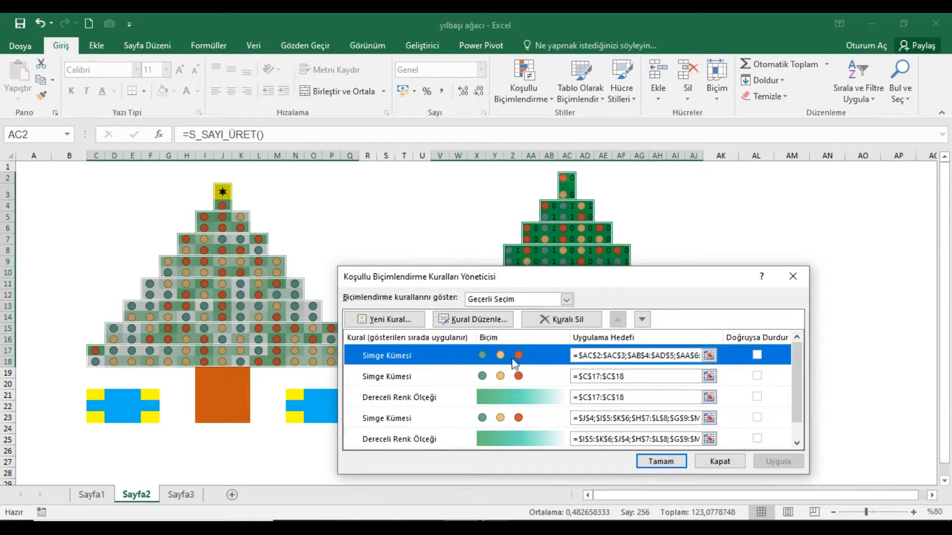
click(469, 320)
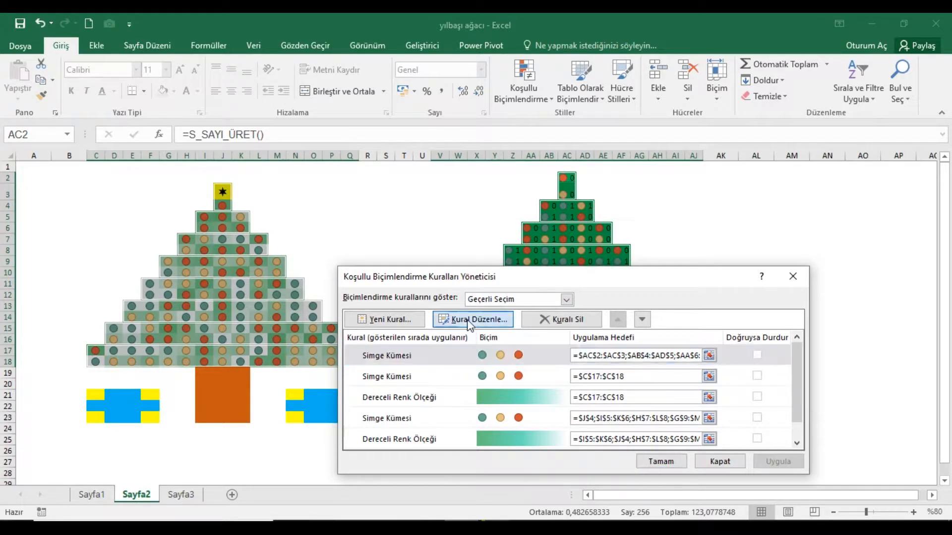
click(541, 382)
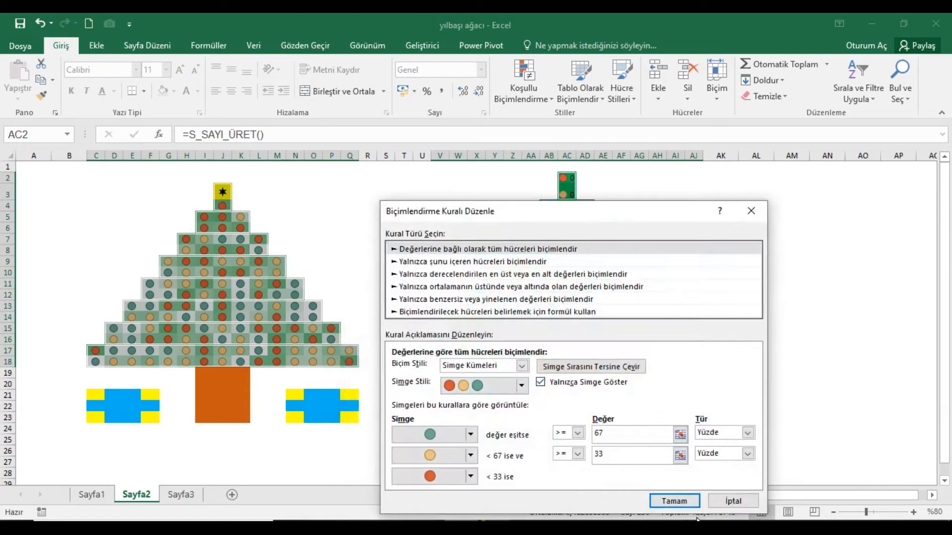
click(675, 501)
click(764, 461)
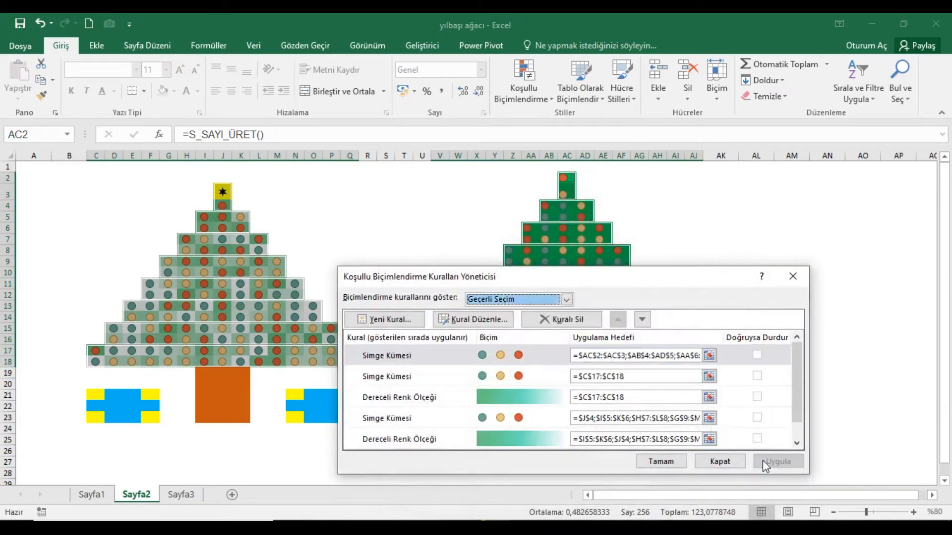
click(661, 461)
click(232, 72)
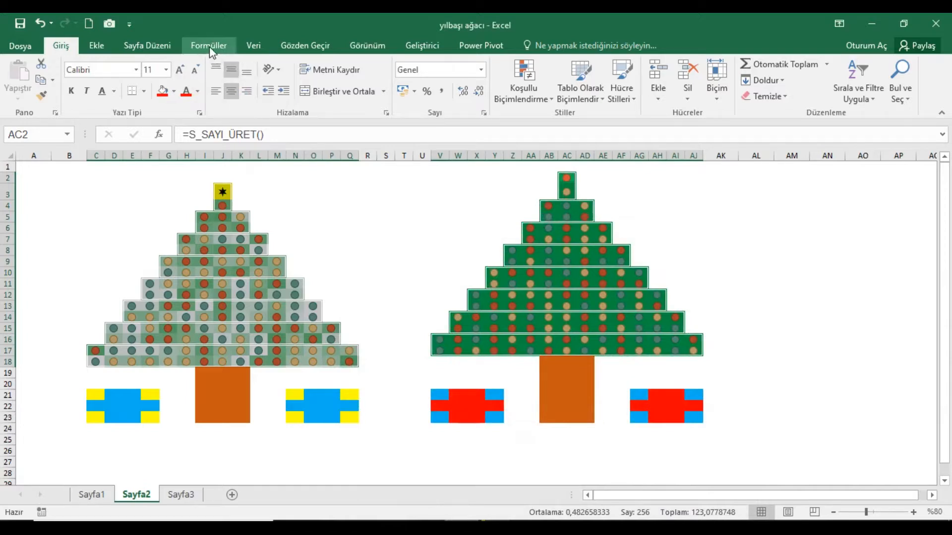
click(311, 192)
Step: Recalculate the workbook repeatedly to watch the treetop symbol and both trees' icon-only ornaments change at random
click(193, 44)
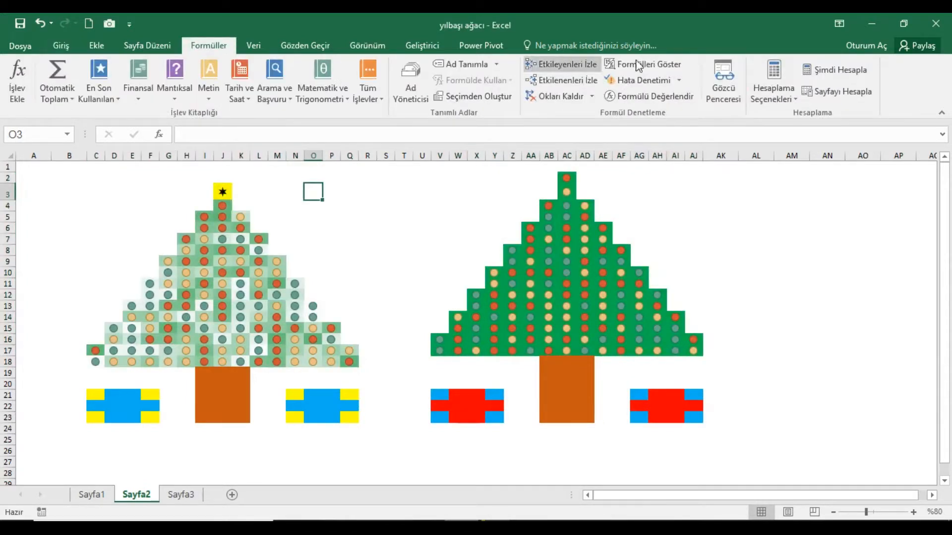
click(835, 72)
click(833, 71)
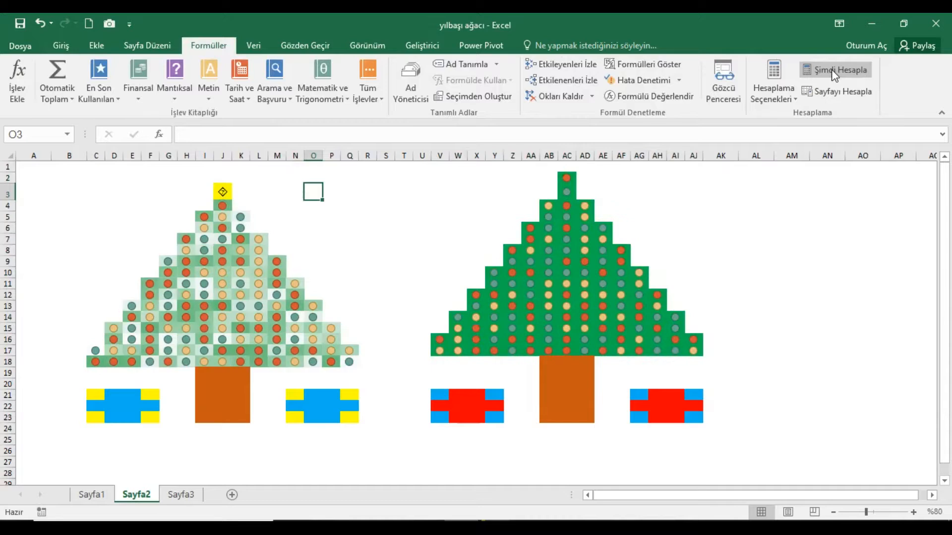
click(833, 70)
click(832, 69)
click(831, 69)
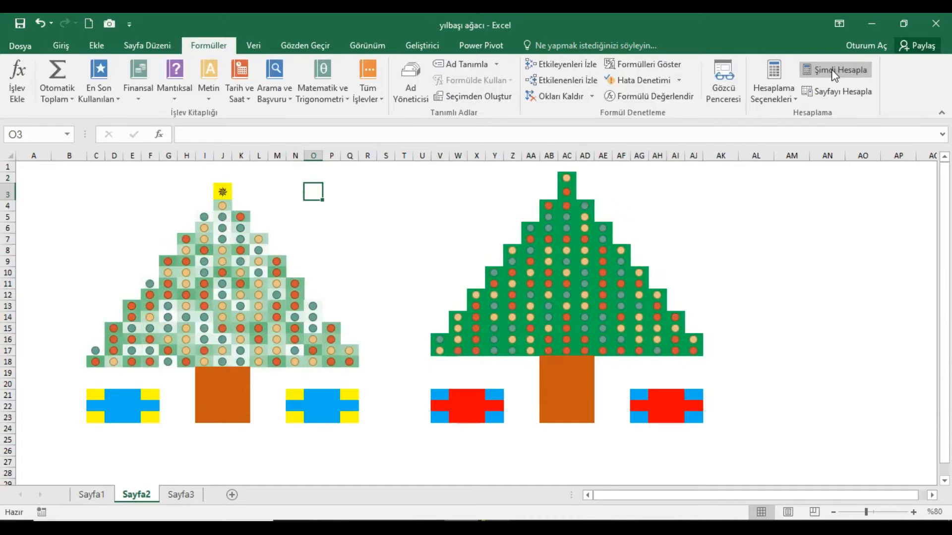
click(832, 69)
click(831, 70)
click(831, 70)
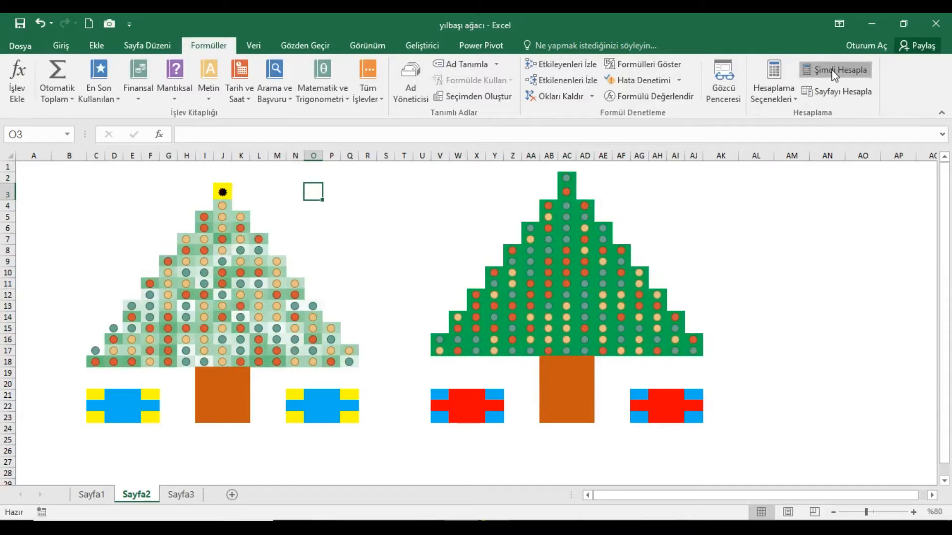
click(831, 69)
click(832, 69)
click(831, 70)
click(832, 69)
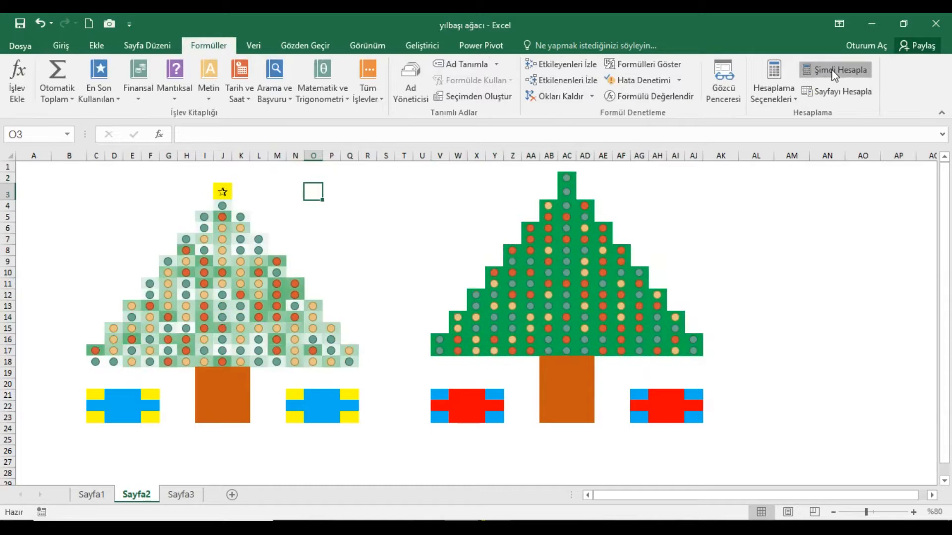
click(832, 69)
click(831, 69)
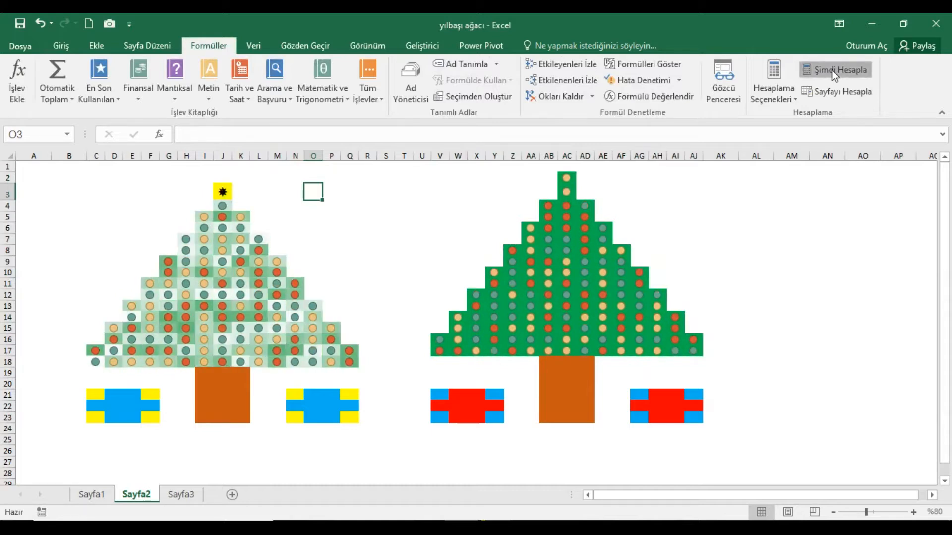
click(832, 70)
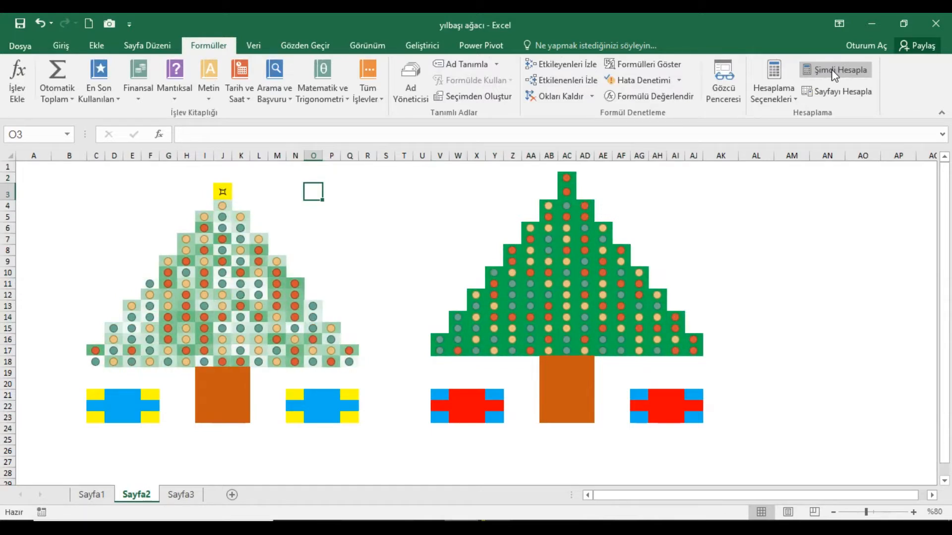